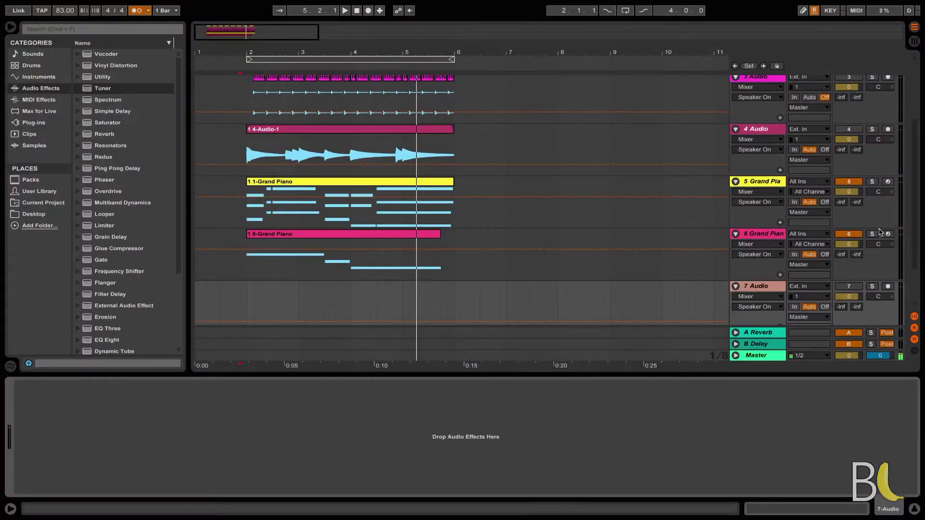
- Add a Tuner audio effect to the 7 Audio track
key("super+t")
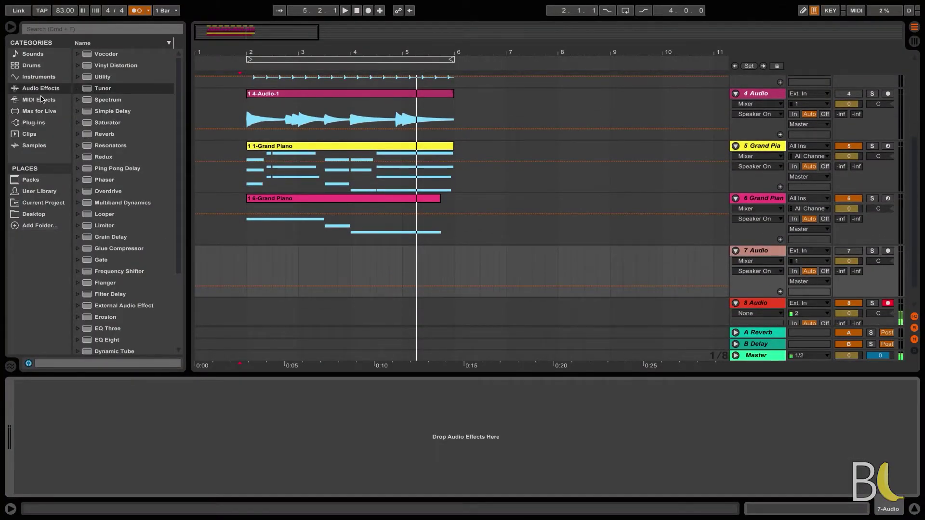
scroll(122, 270, "down", 3)
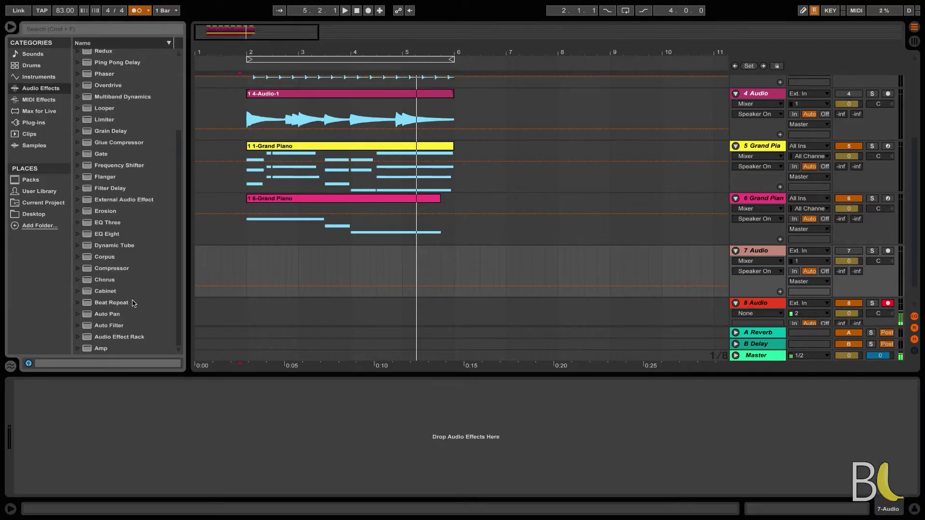
scroll(134, 296, "up", 3)
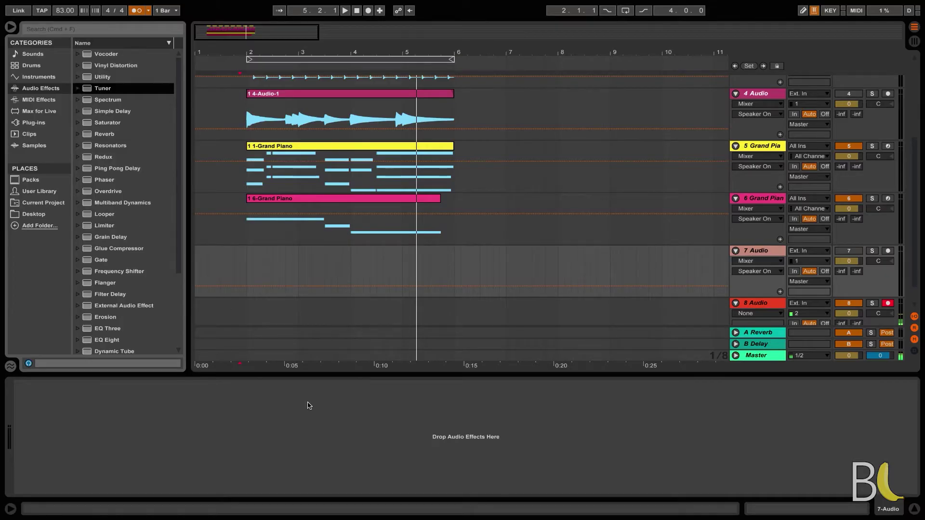
key("Return")
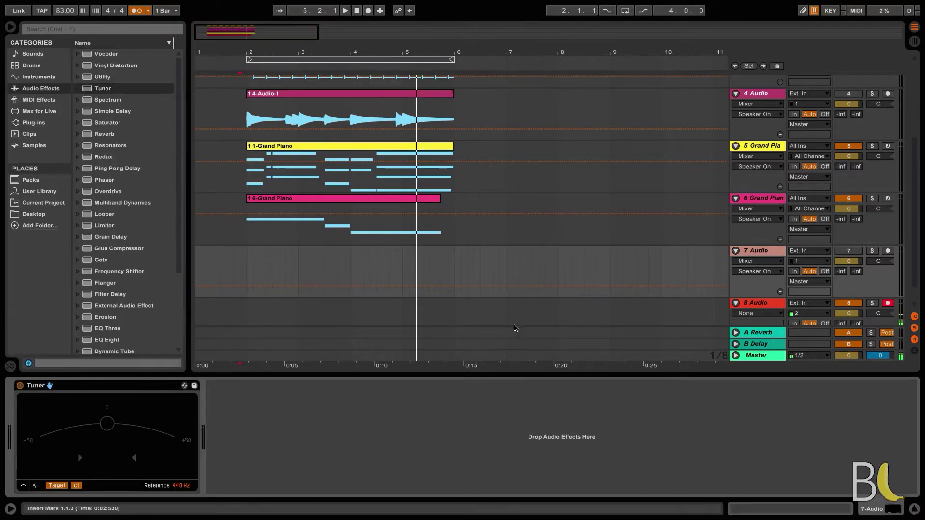
left_click(766, 252)
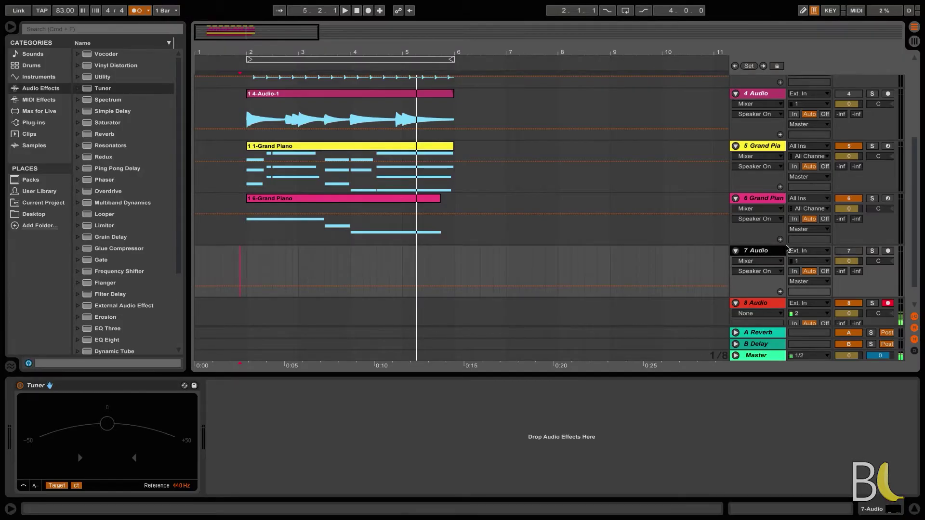
- Play the arrangement and activate audio tracks 1 to 4 to hear them together with the piano tracks
left_click_drag(916, 276, 912, 138)
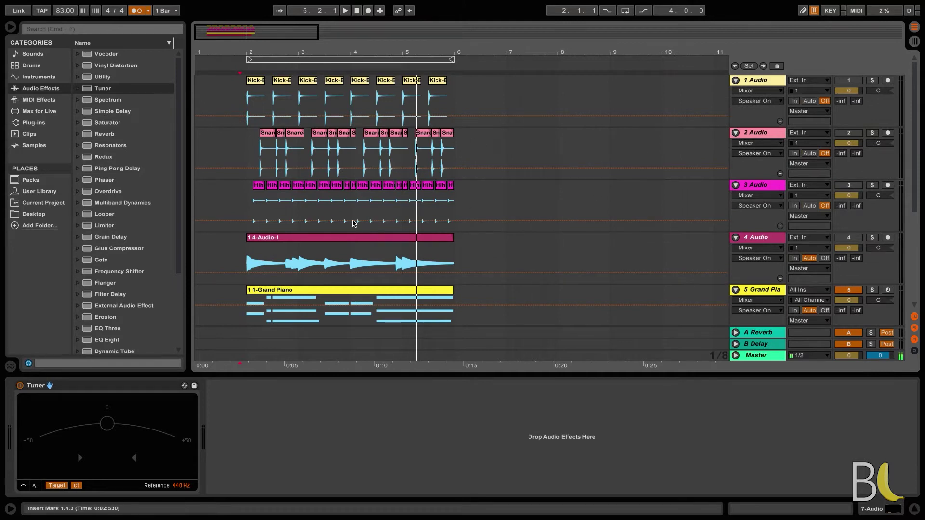
left_click_drag(916, 193, 915, 226)
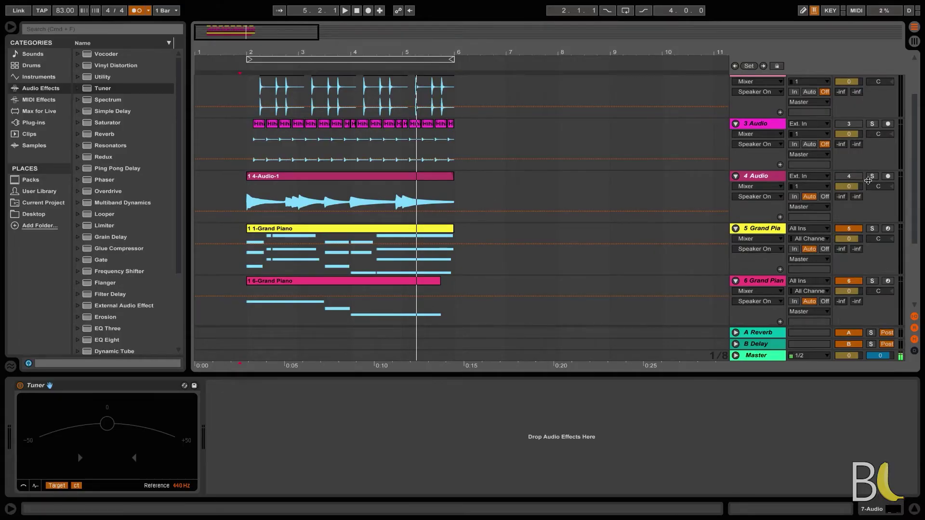
key("super+t")
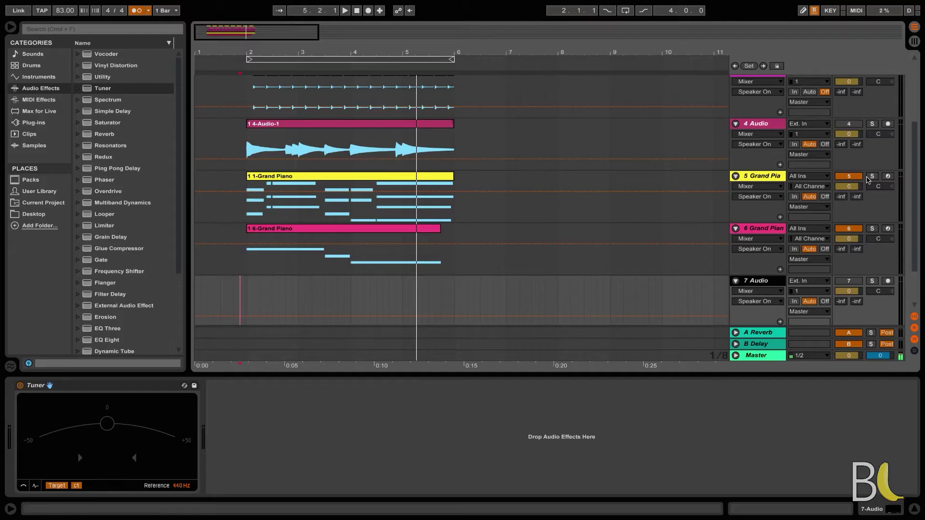
key("space")
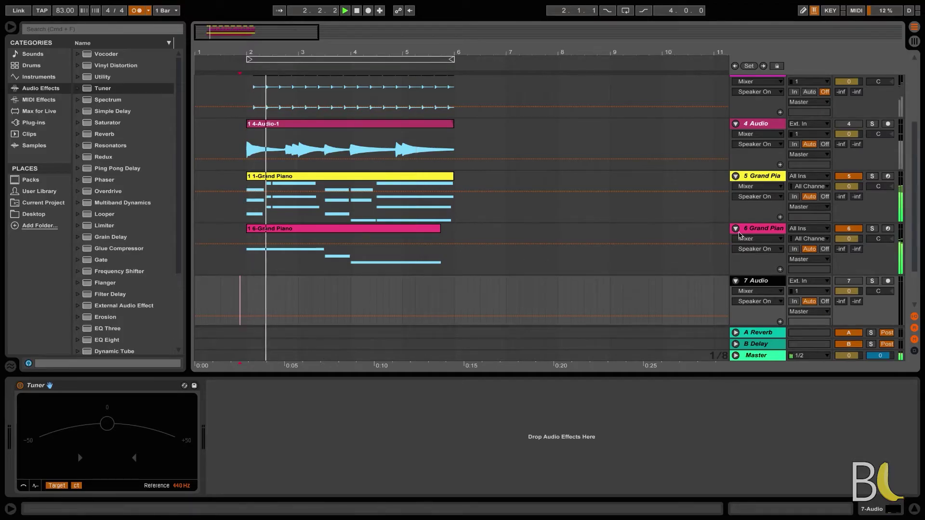
left_click(849, 124)
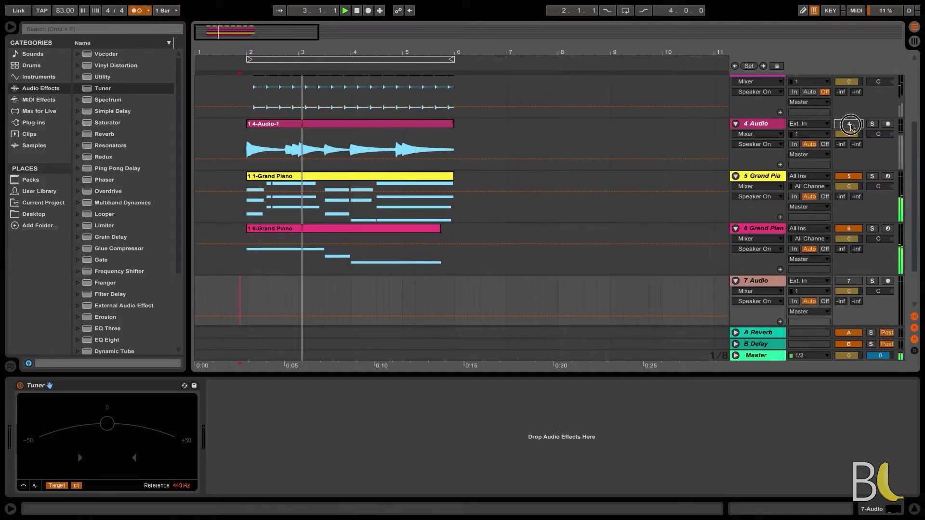
left_click_drag(914, 204, 899, 83)
left_click(849, 158)
left_click(849, 106)
left_click(849, 80)
key("space")
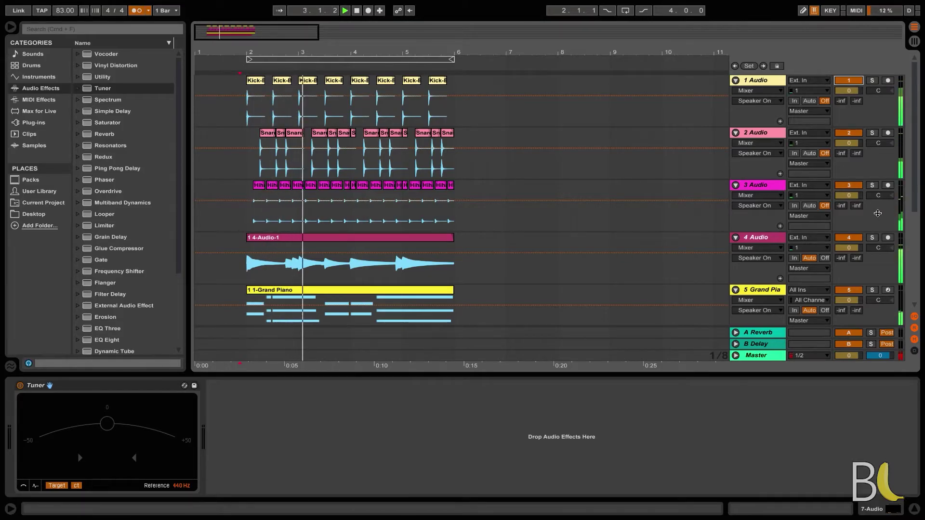
- Place the insert marker at 2.1.1 on 7 Audio and mute tracks 1 to 6
left_click_drag(916, 199, 918, 302)
left_click(246, 243)
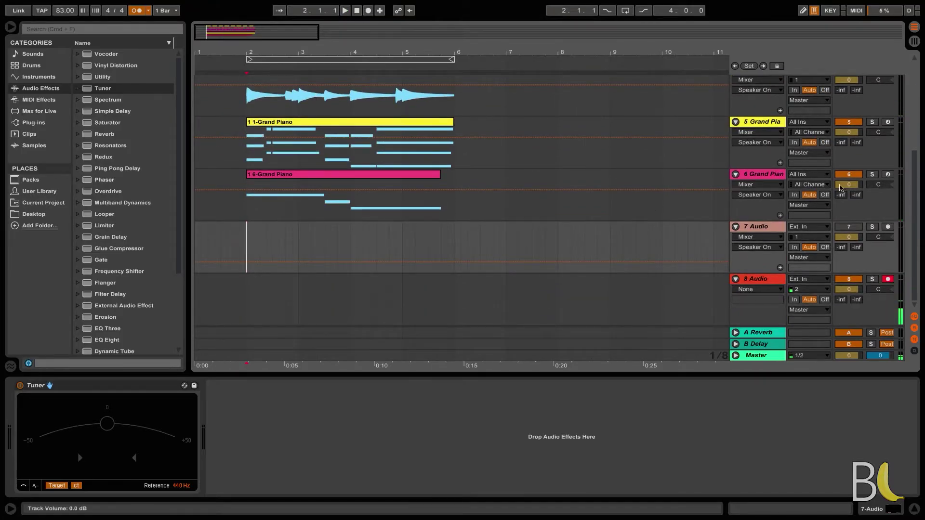
left_click(849, 174)
left_click(844, 125)
left_click_drag(915, 202, 914, 112)
left_click(849, 158)
left_click(849, 106)
left_click(849, 133)
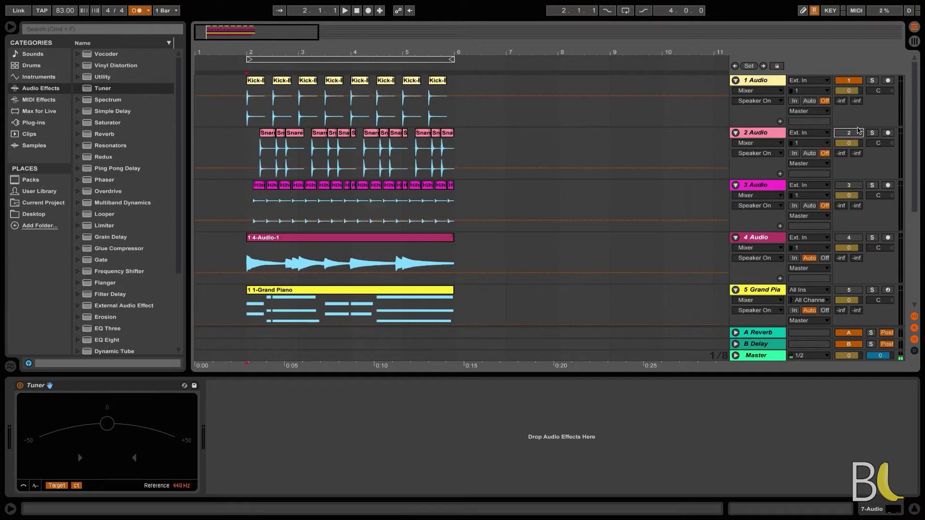
left_click(851, 82)
- Activate the 7 Audio track and arm it for recording, and delete its Tuner effect
left_click_drag(916, 141, 916, 232)
left_click(341, 249)
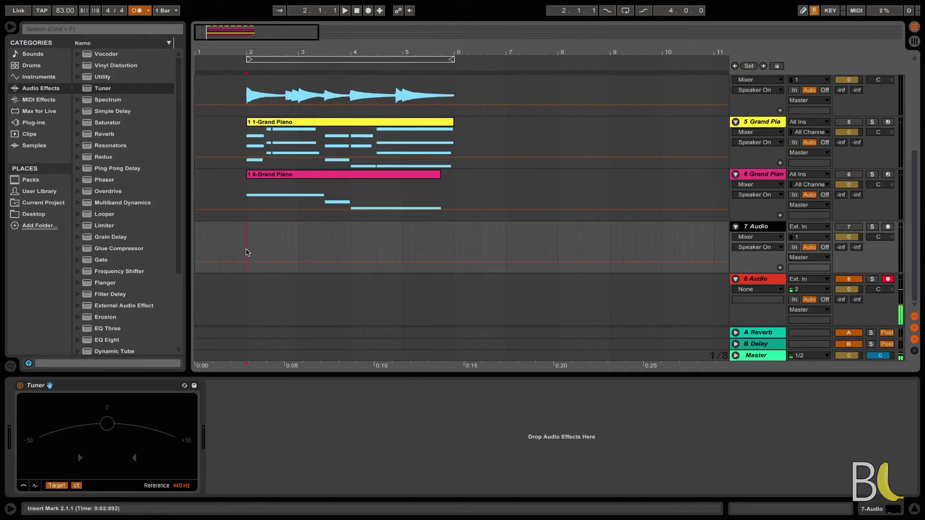
left_click(247, 251)
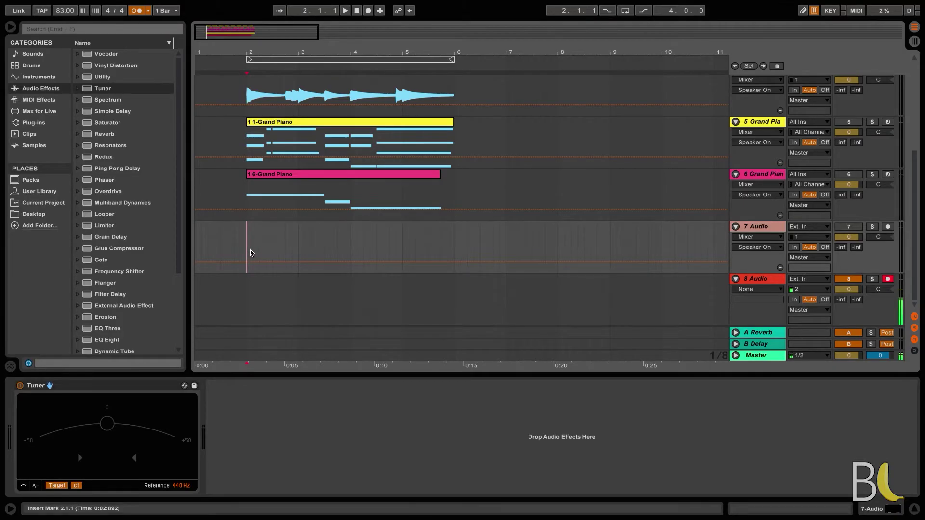
key("0")
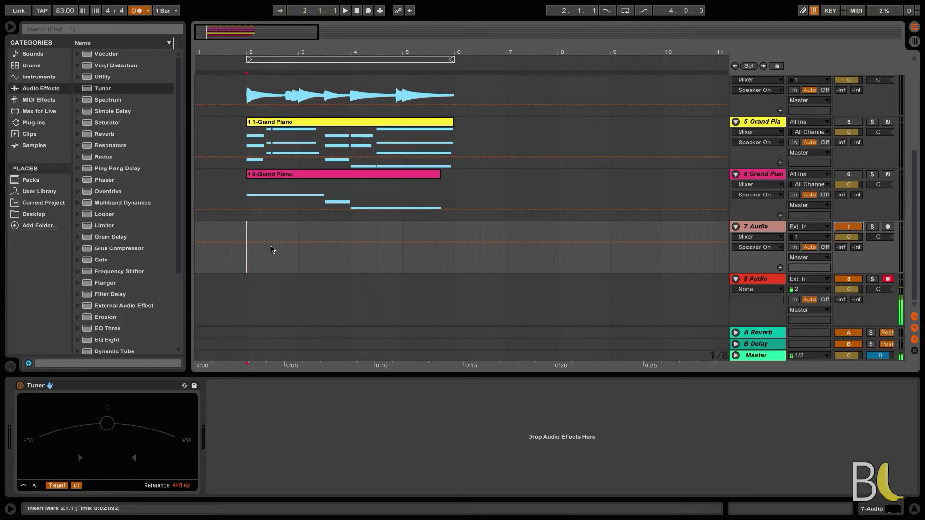
left_click(888, 226)
left_click(120, 389)
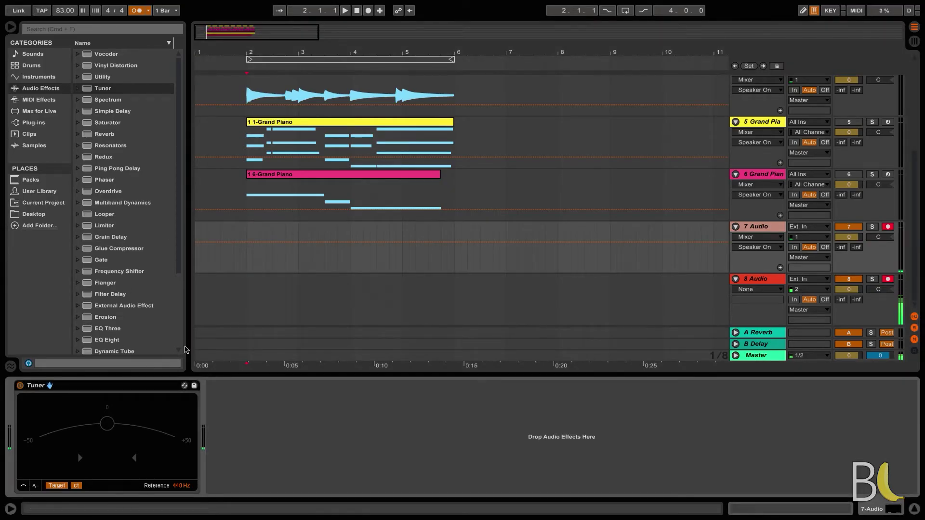
key("Delete")
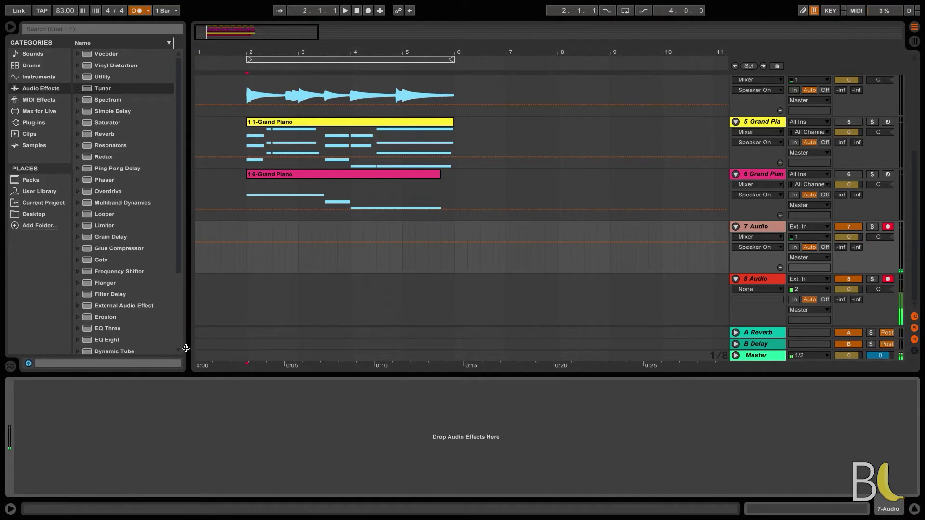
- Record a take of about six bars on the armed tracks and delete the clip recorded on 8 Audio
left_click(368, 10)
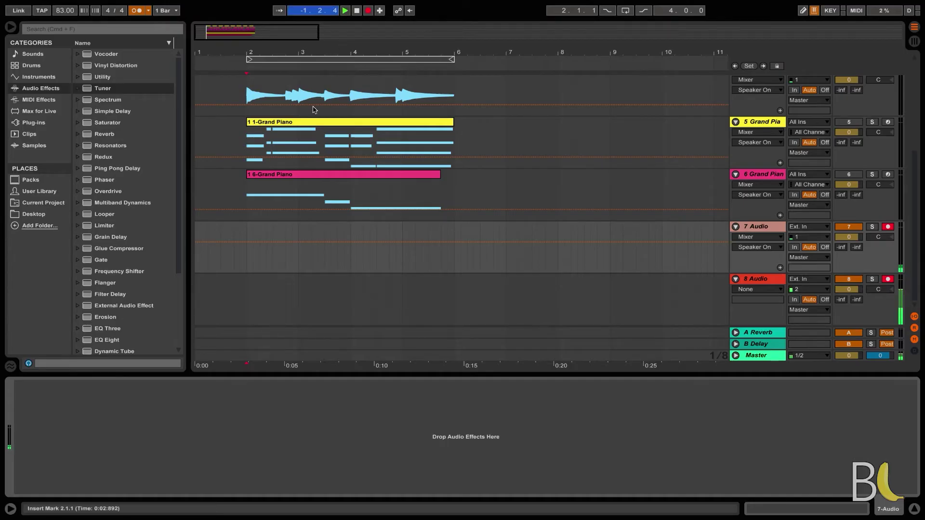
left_click(369, 10)
left_click(369, 12)
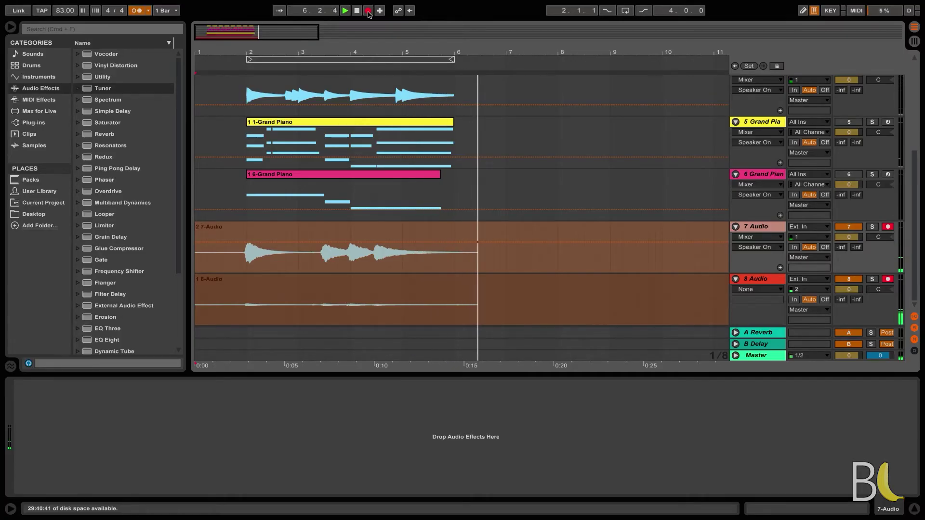
left_click(368, 13)
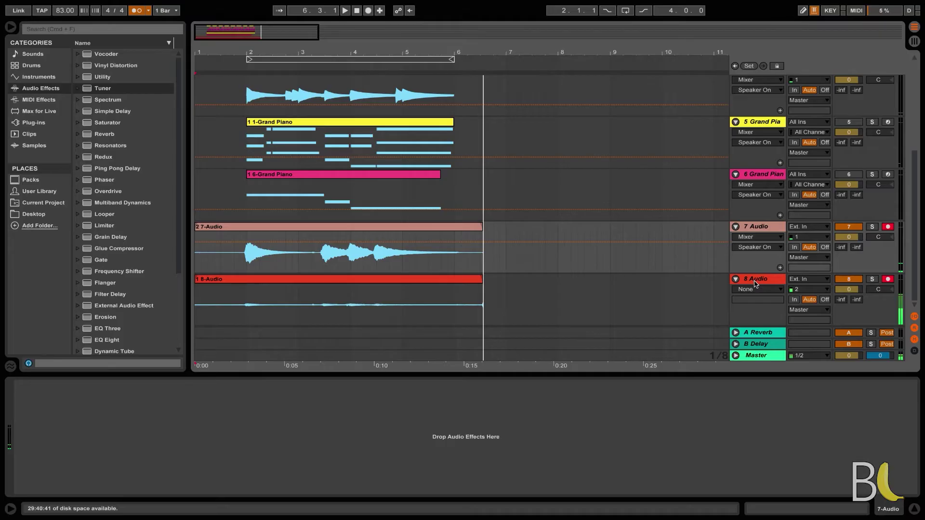
left_click(458, 280)
key("Delete")
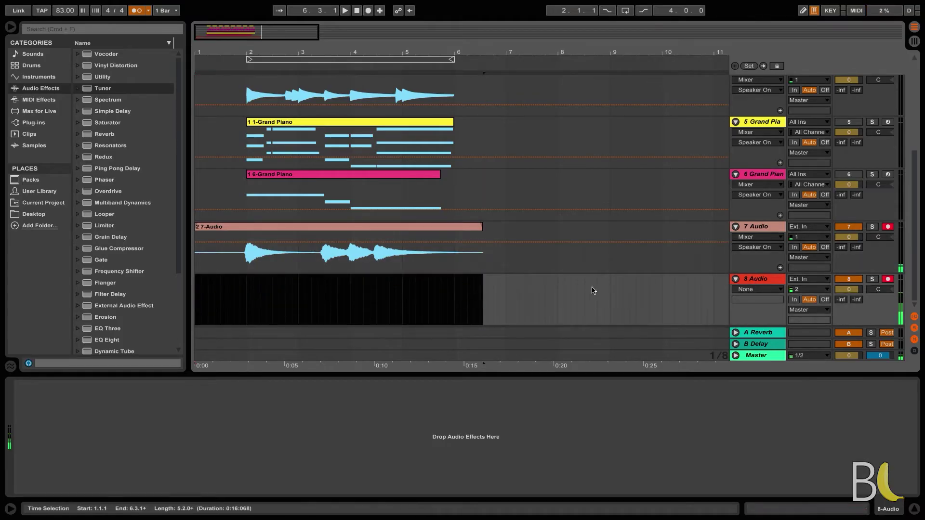
- Play the 7 Audio recording from 2.1.1 and loop the four bars from 2.1.1 to 6.1.1
left_click(247, 262)
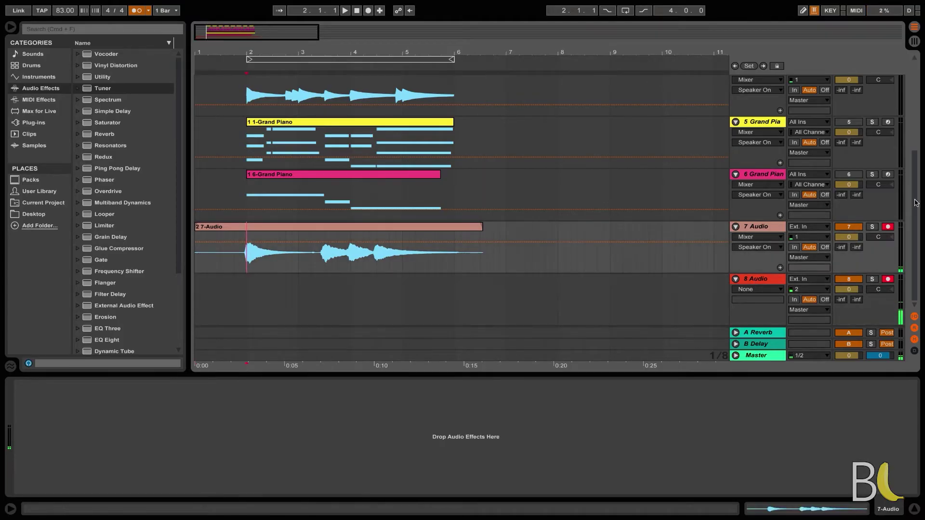
key("space")
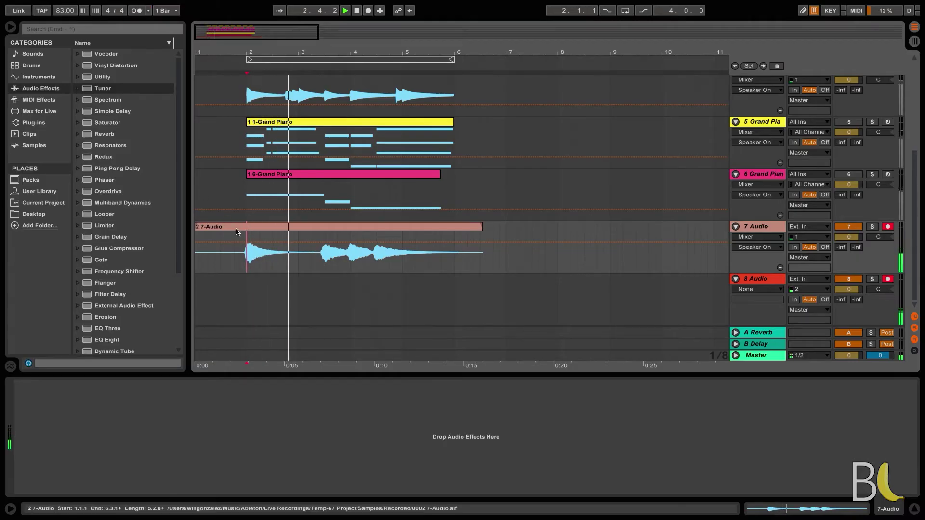
left_click_drag(246, 251, 452, 251)
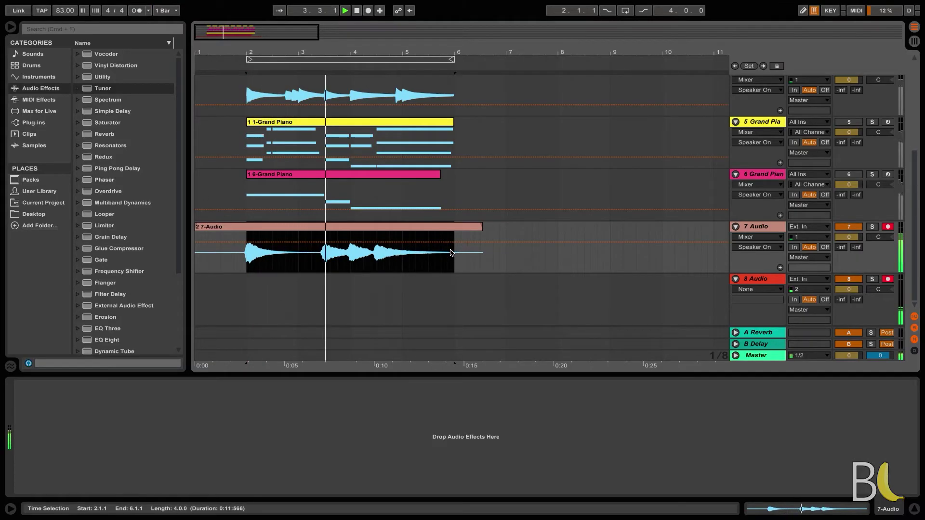
key("super+l")
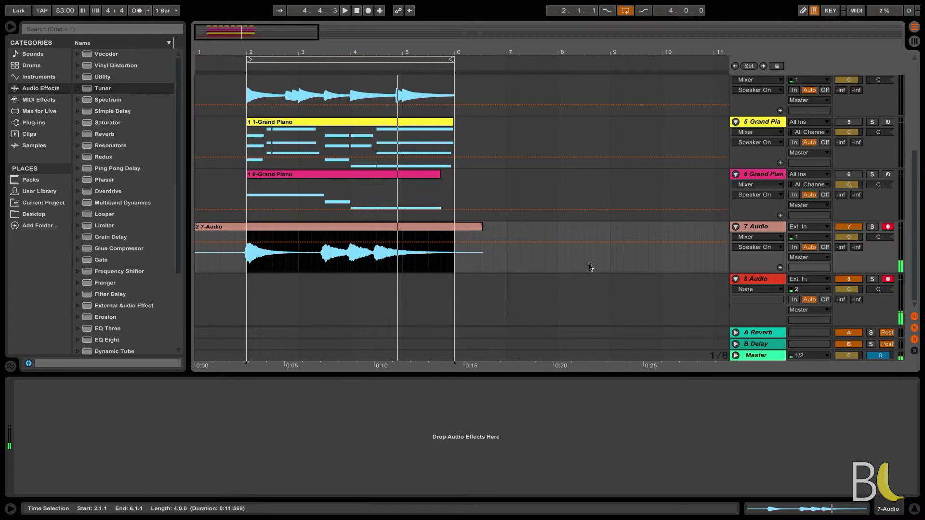
- Disarm the 7 Audio track and add a Compressor to it
left_click(888, 227)
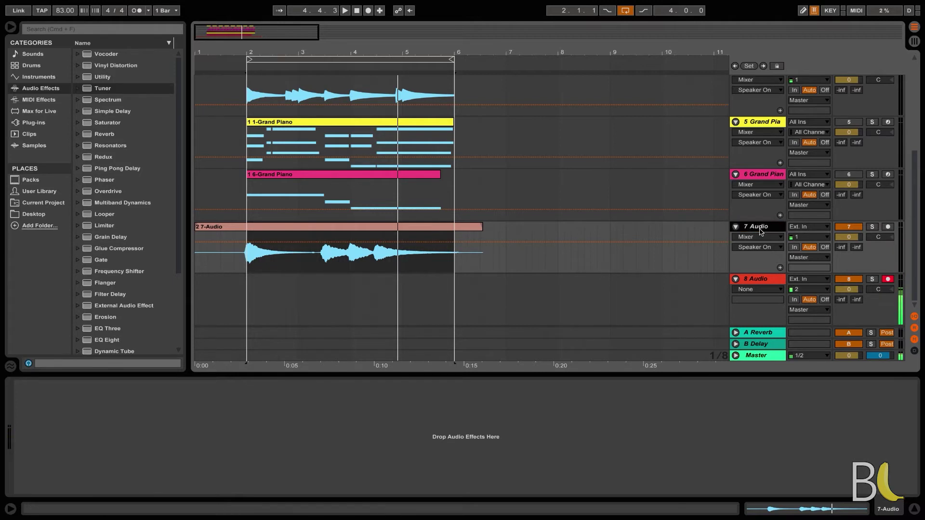
left_click(355, 231)
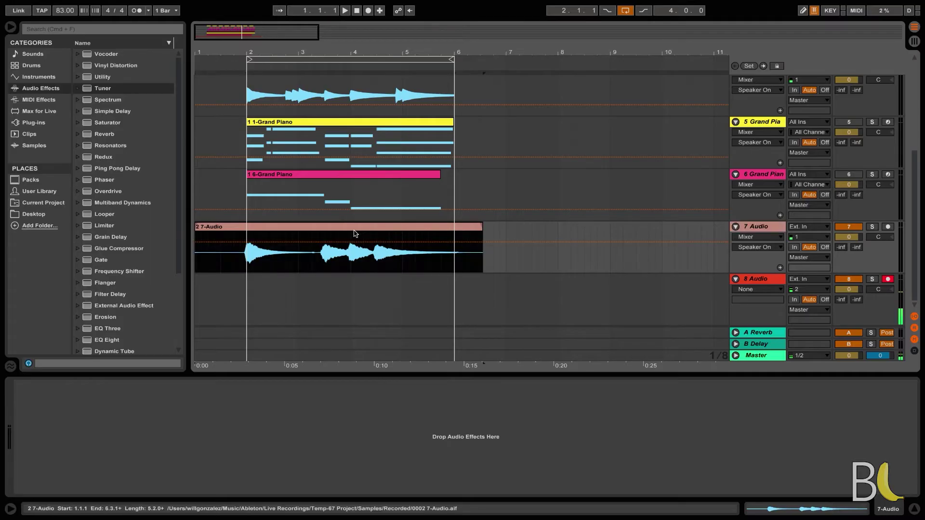
left_click(247, 265)
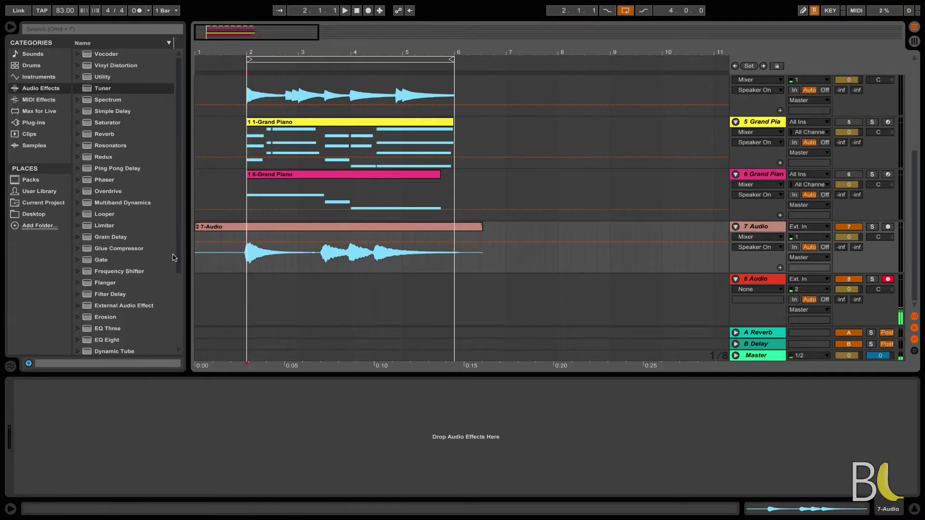
scroll(142, 250, "down", 3)
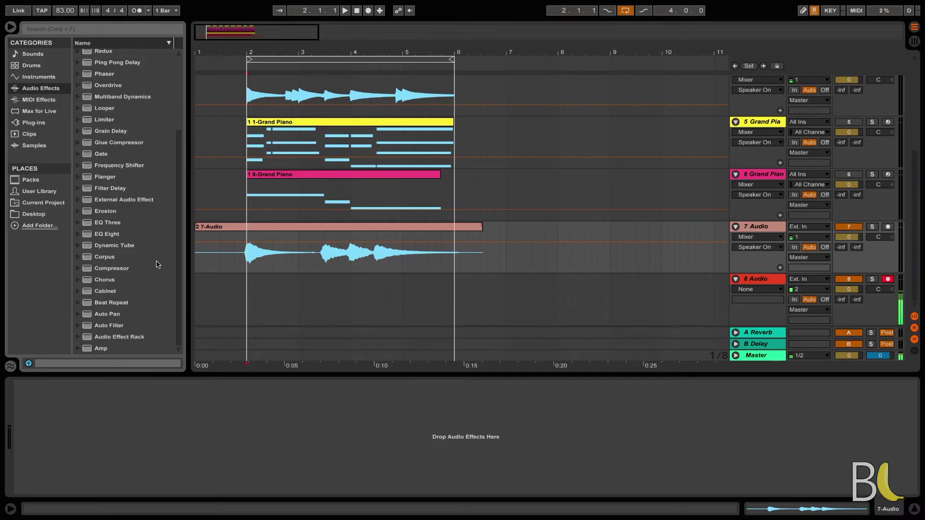
left_click(81, 270)
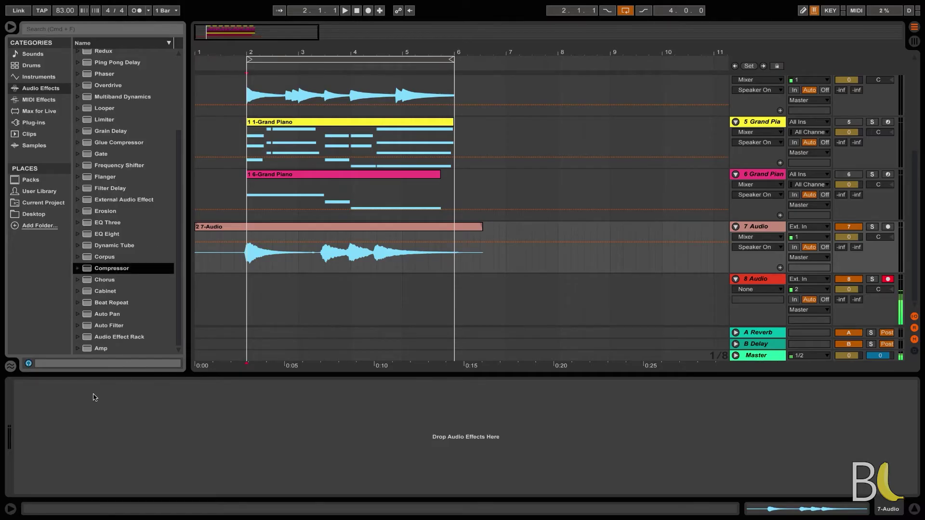
left_click_drag(73, 421, 71, 419)
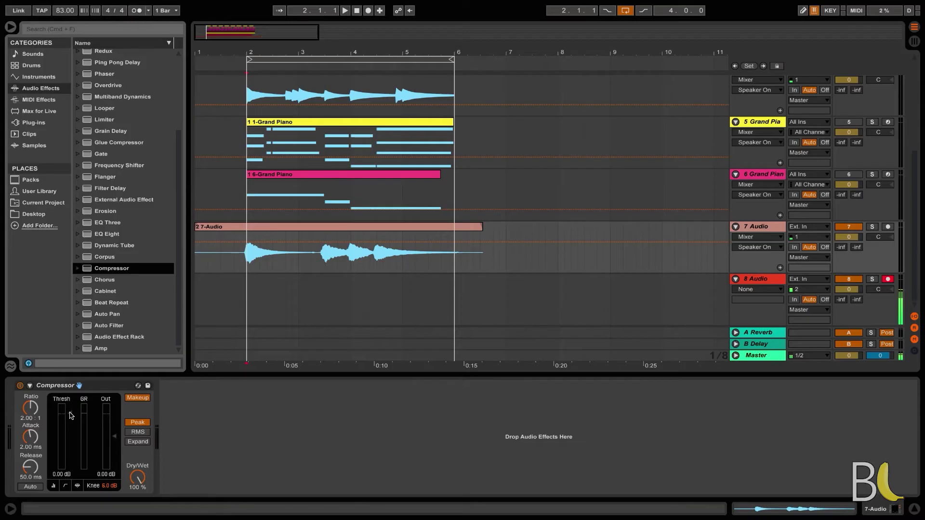
- Set the Compressor's threshold to -13.4 dB and its release to 98.7 ms while the loop plays
key("space")
left_click_drag(68, 419, 67, 436)
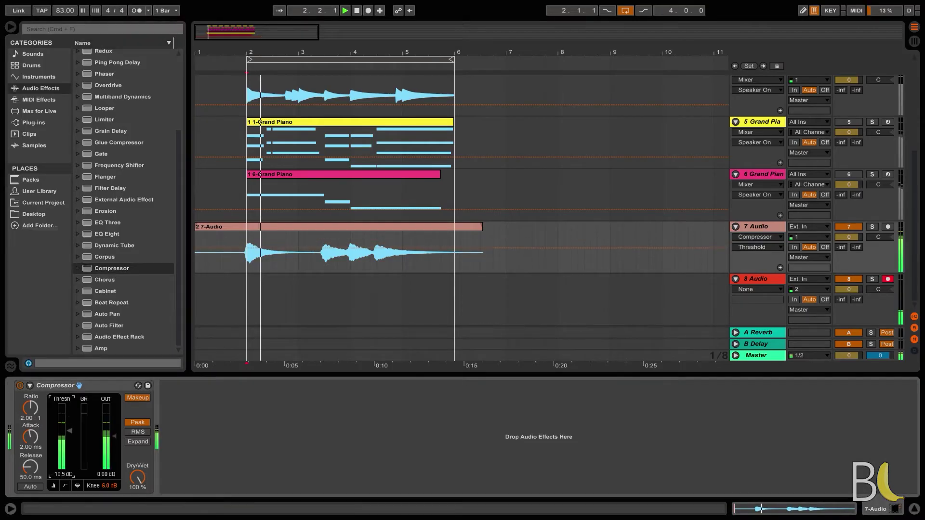
left_click_drag(31, 467, 31, 455)
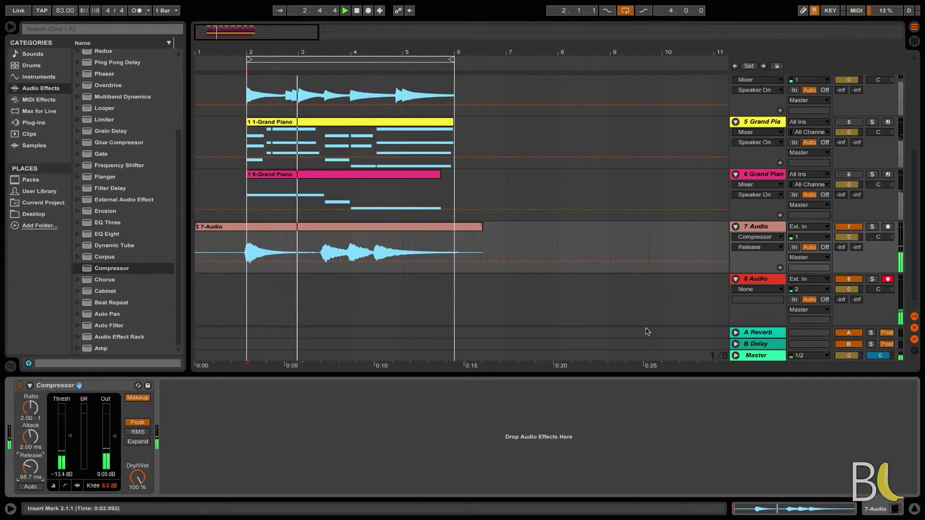
- Lower the 7 Audio track volume to -5.6 dB
left_click(848, 237)
left_click_drag(849, 237, 846, 243)
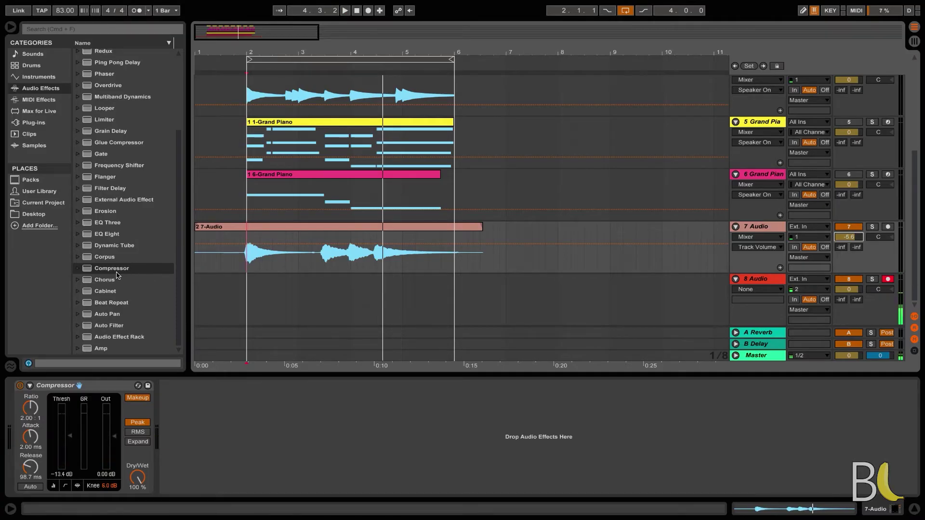
- Add an EQ Eight after the Compressor and make its band 1 a low cut at 88.2 Hz
double_click(90, 234)
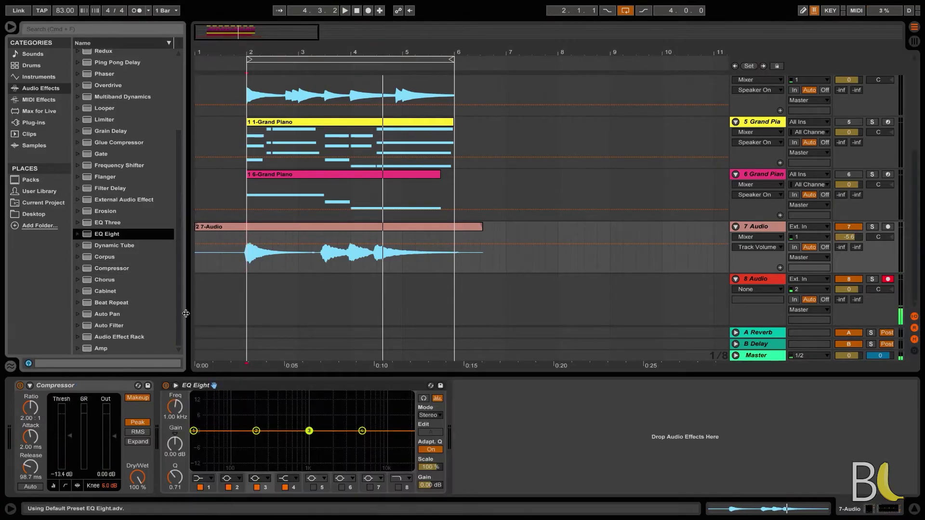
left_click(211, 479)
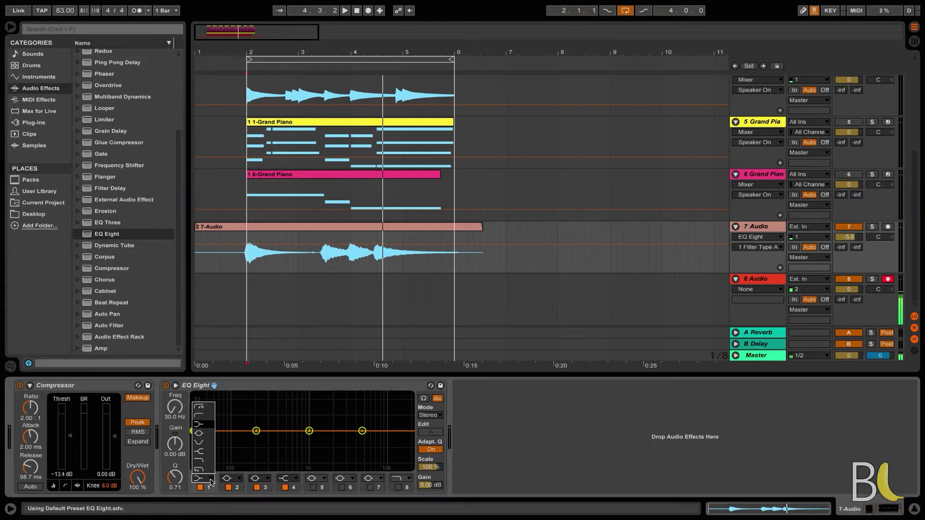
left_click(205, 424)
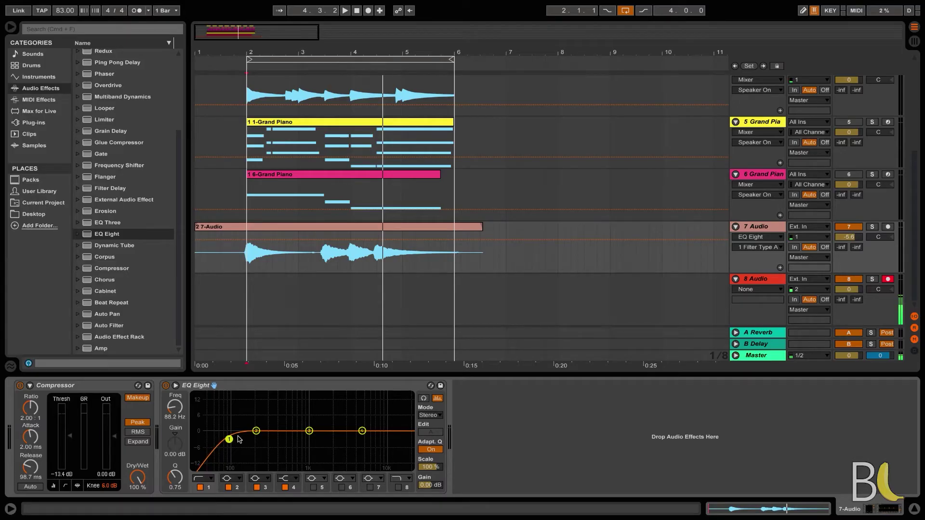
- During playback, raise EQ Eight band 2 in the upper mids and cut band 3 by 5.83 dB at 658 Hz with Q 4.62
key("space")
left_click_drag(256, 431, 296, 433)
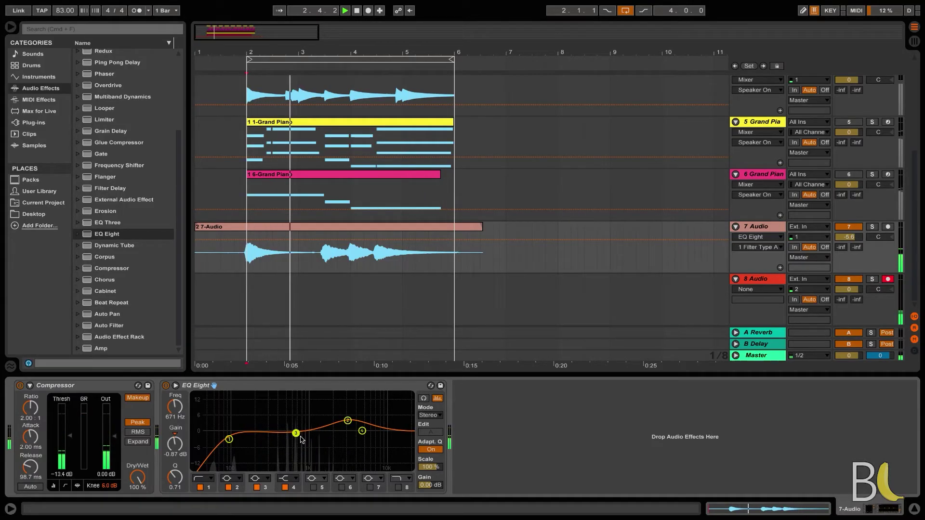
mouse_move(303, 435)
left_mouse_down()
mouse_move(296, 404)
mouse_move(295, 442)
mouse_move(296, 398)
mouse_move(295, 445)
left_mouse_up()
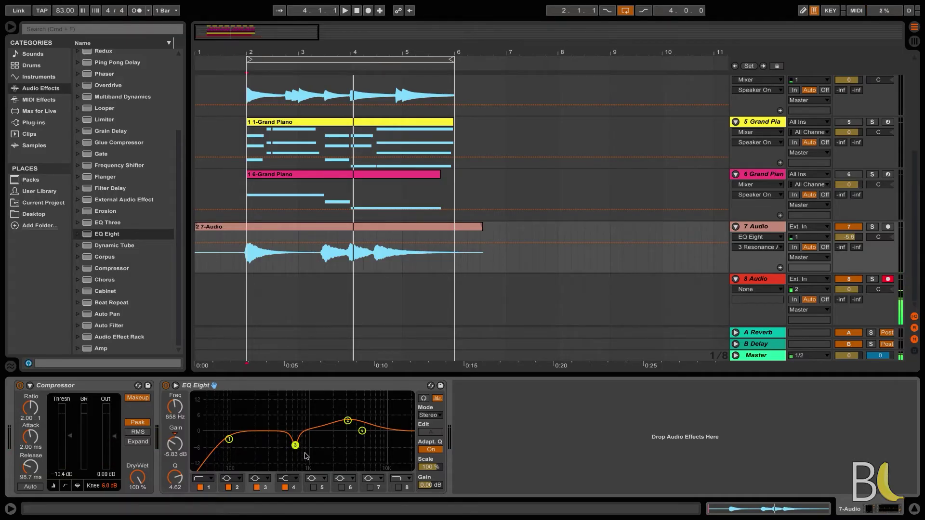
- Boost EQ Eight band 3 to find the resonance by ear, then settle it as a 4.59 dB cut at 635 Hz
key("space")
left_click_drag(295, 445, 296, 394)
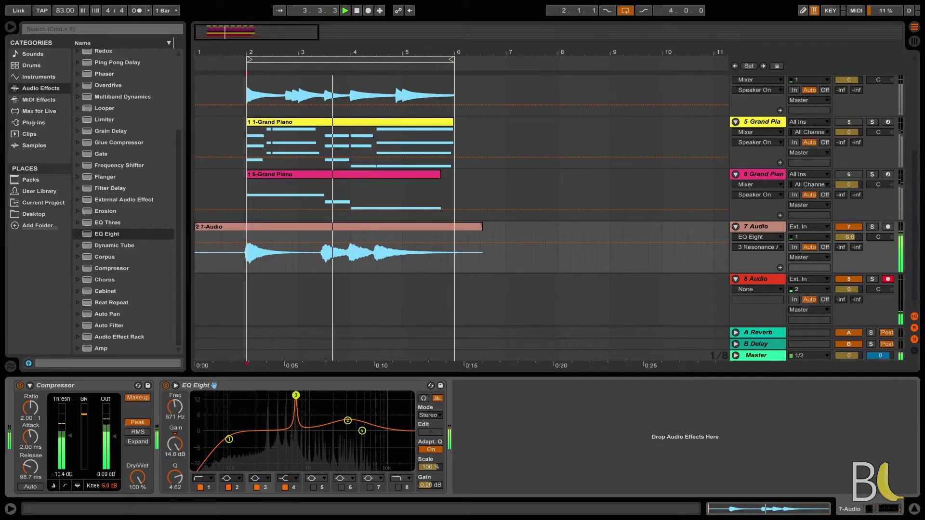
left_click_drag(296, 395, 294, 442)
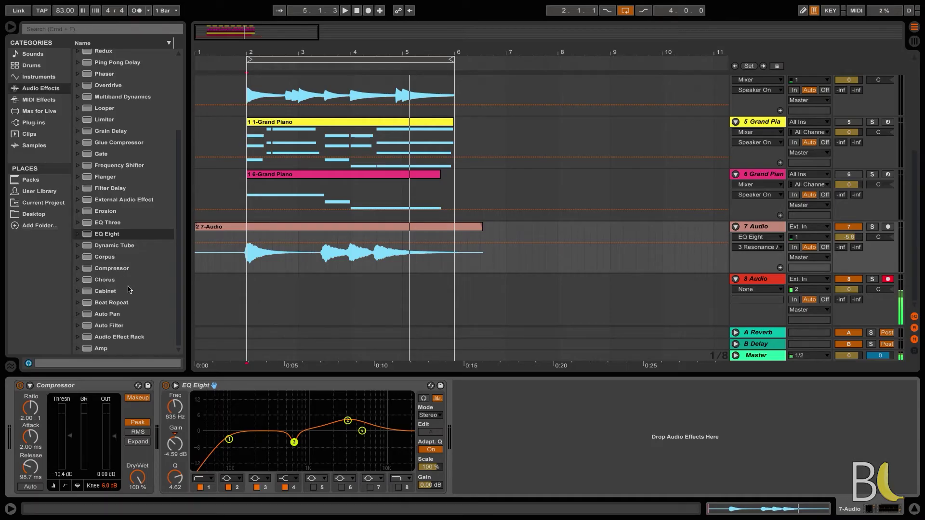
- Add a Saturator after the EQ Eight and set its curve to Soft Sine
scroll(129, 289, "up", 5)
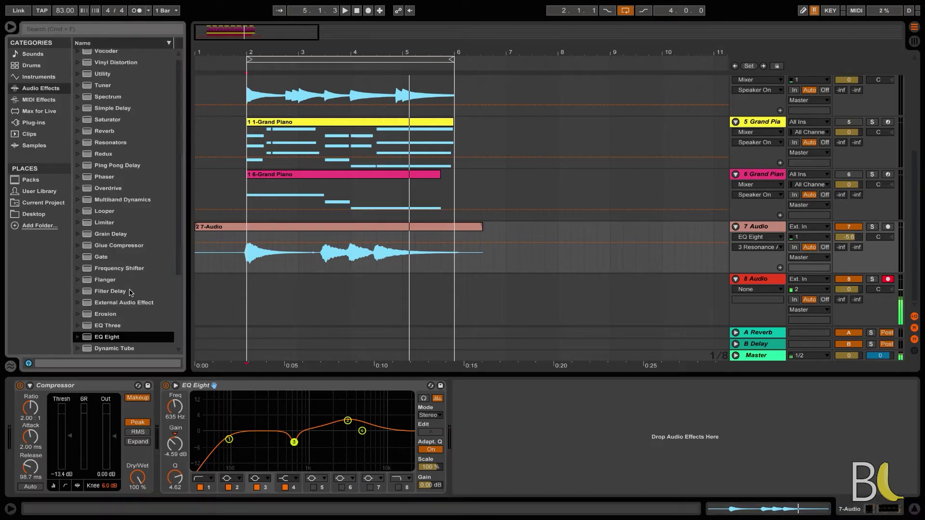
double_click(91, 124)
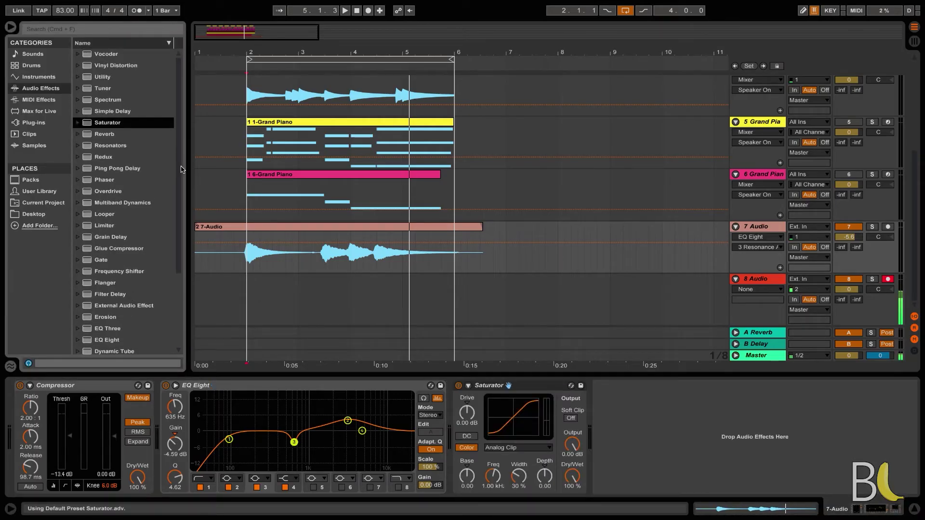
left_click(503, 448)
left_click(504, 470)
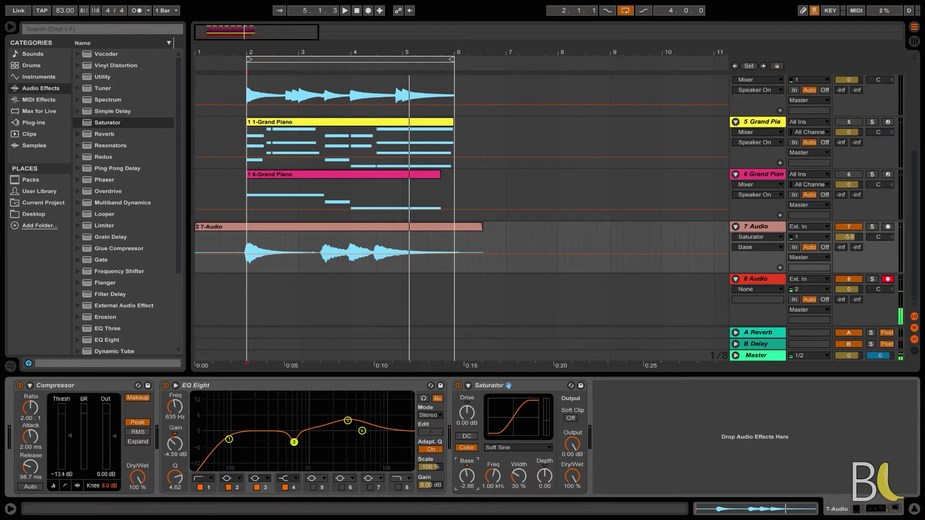
- Set the Saturator's base to 5.71 and its output to -3.71 dB, comparing it with the effect bypassed during playback
key("space")
left_click_drag(466, 477, 466, 463)
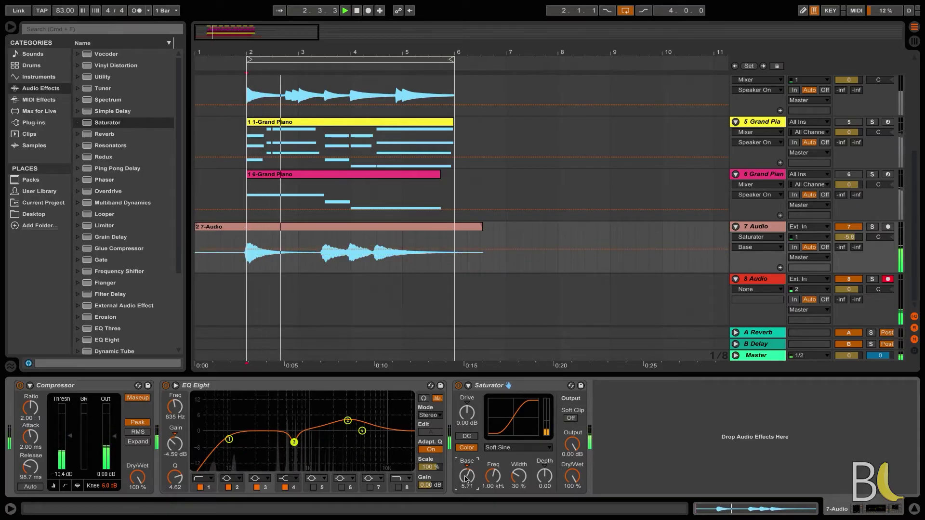
left_click_drag(572, 444, 573, 453)
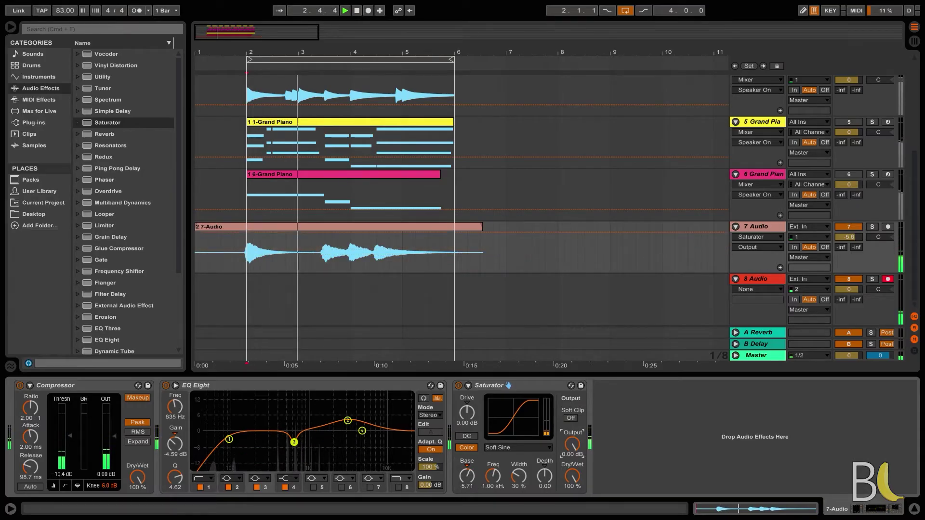
left_click(458, 385)
left_click(458, 386)
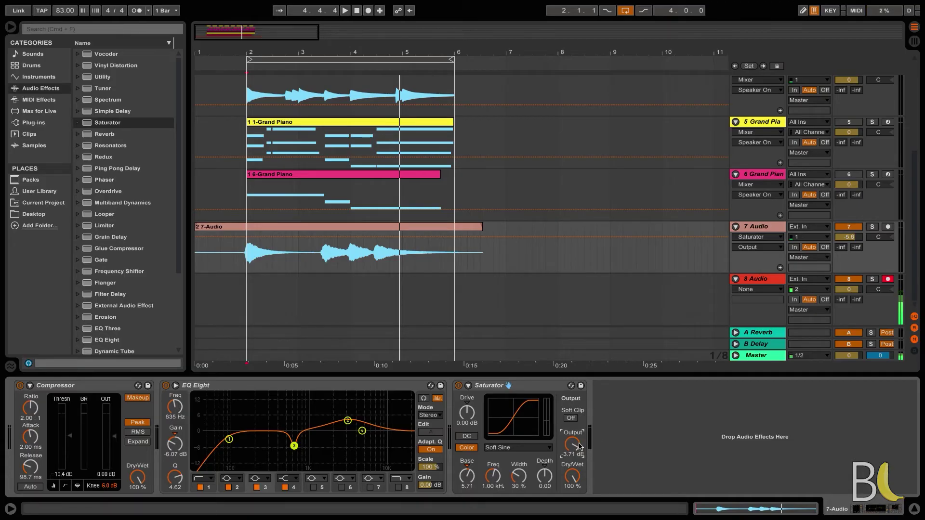
- Set the Saturator's output to -5.71 dB and its drive to -0.57 dB while the loop plays
key("space")
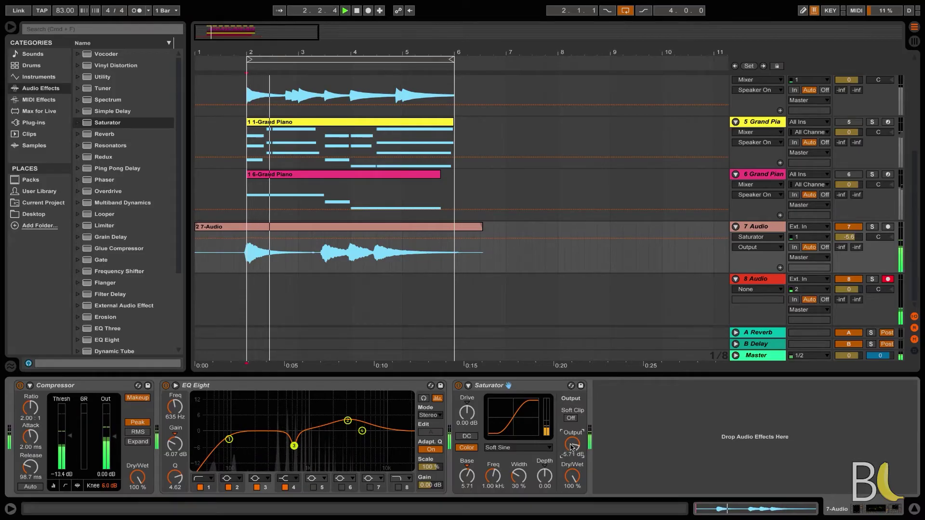
left_click(467, 412)
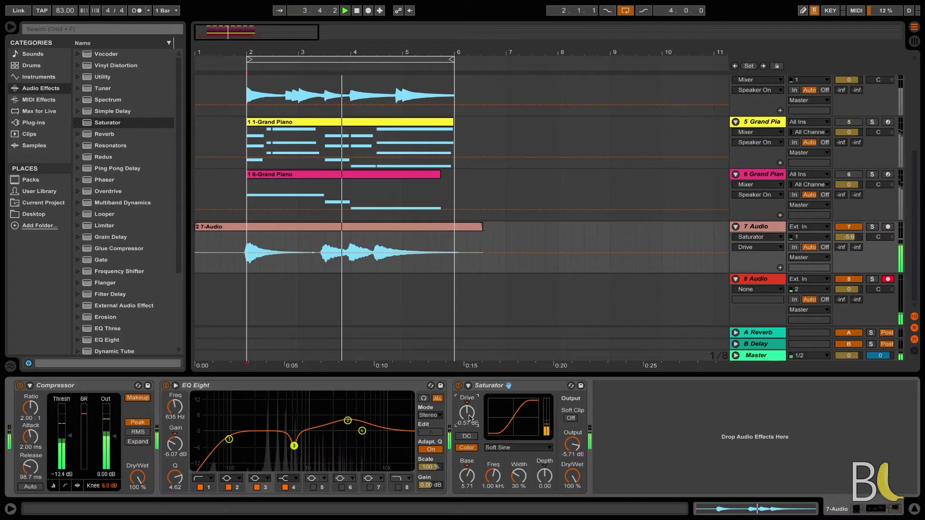
left_click(467, 476)
key("space")
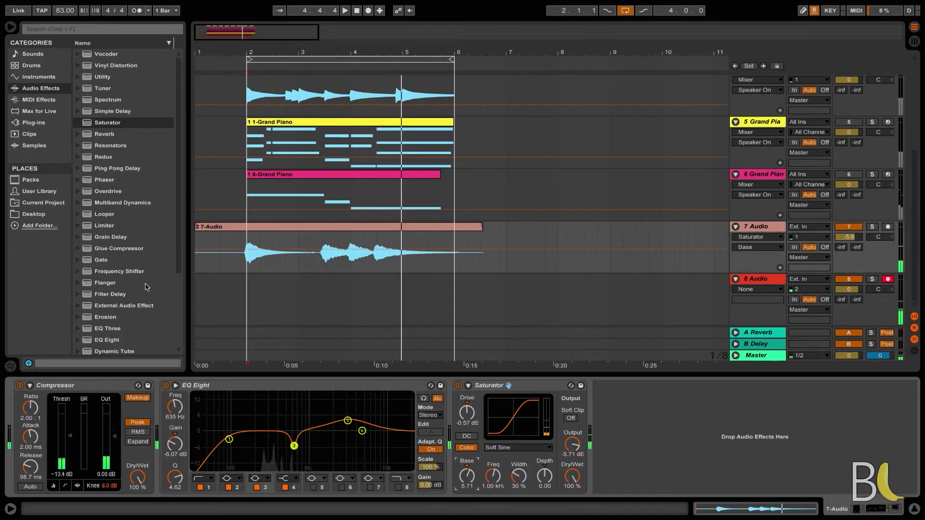
- Add a second EQ Eight after the Saturator and start looped playback
scroll(145, 292, "down", 5)
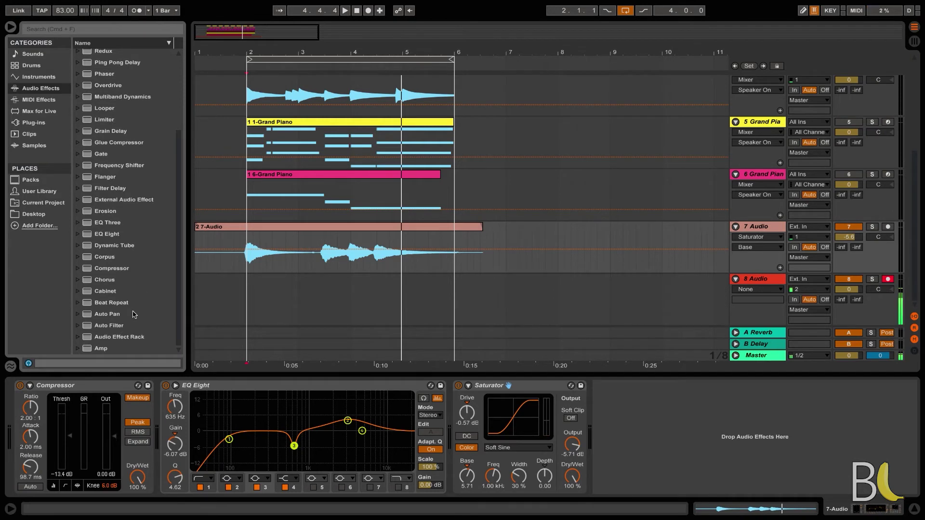
left_click_drag(88, 236, 624, 434)
key("space")
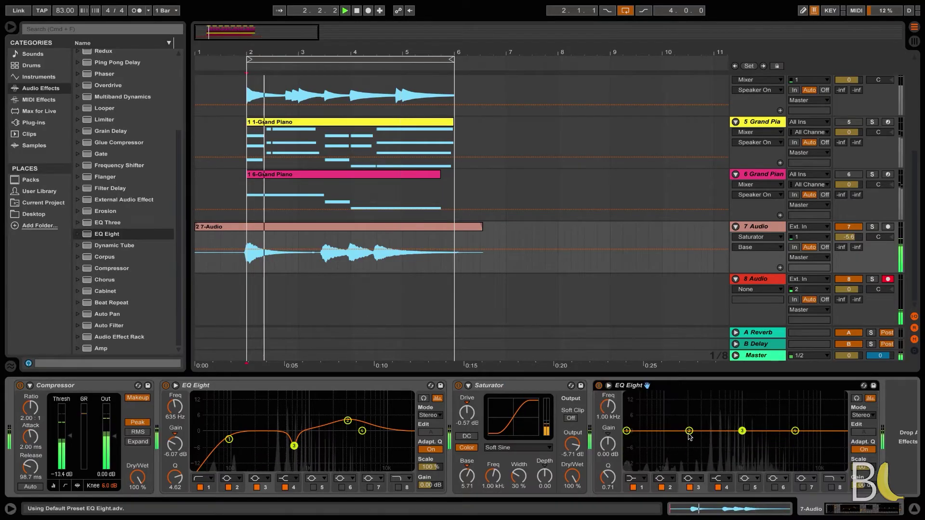
- On the second EQ Eight, boost the highs with band 3 and cut band 2 by 4.34 dB at 748 Hz with Q 2.49
left_click_drag(717, 398, 813, 419)
left_click_drag(732, 451, 732, 441)
left_click_drag(608, 477, 608, 472)
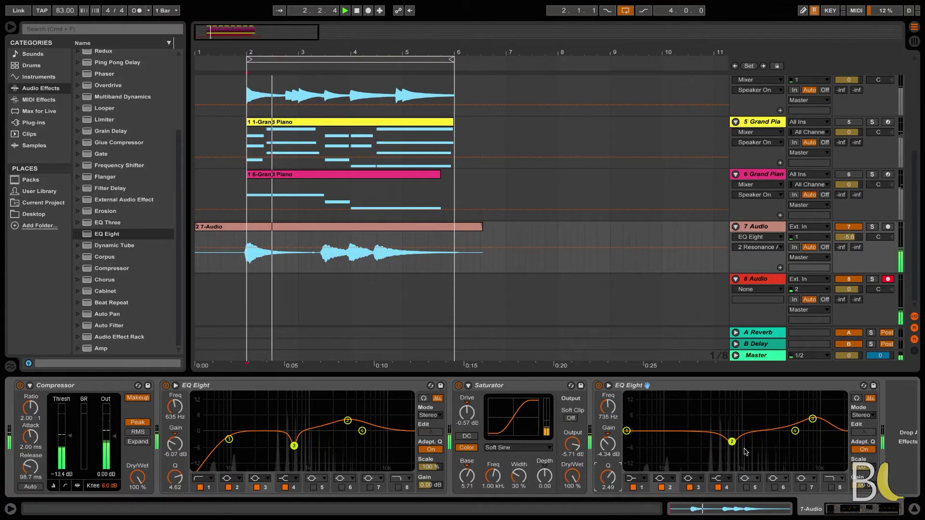
left_click_drag(732, 441, 733, 441)
key("space")
- Add a Reverb after the second EQ Eight and set its quality to Mid
scroll(140, 313, "up", 3)
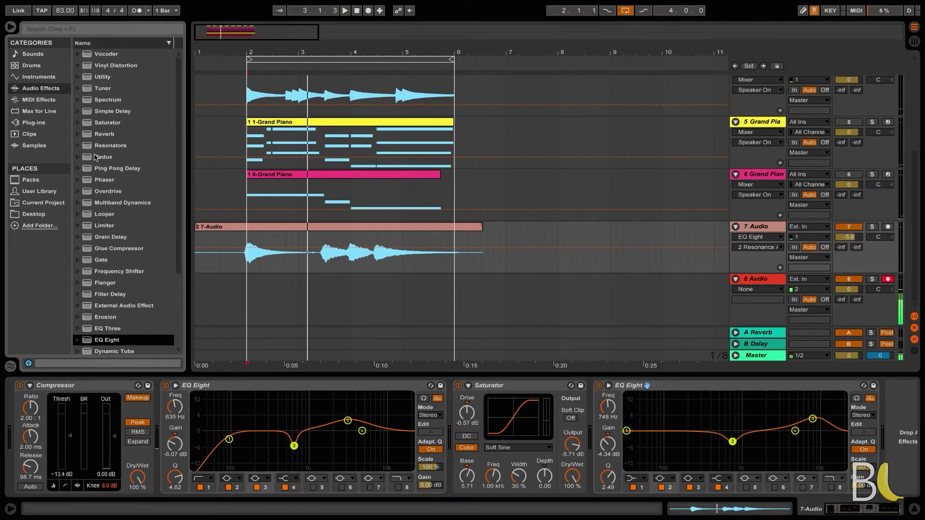
left_click(85, 138)
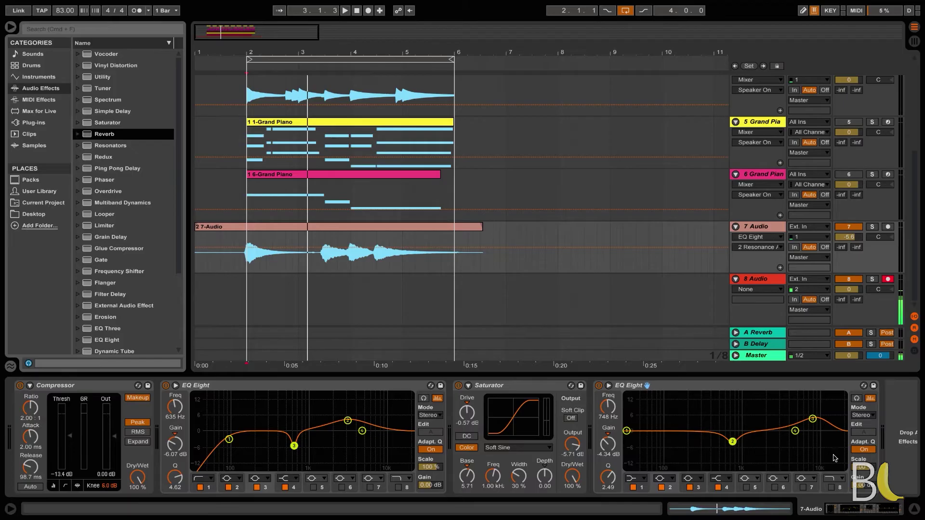
left_click_drag(841, 453, 841, 453)
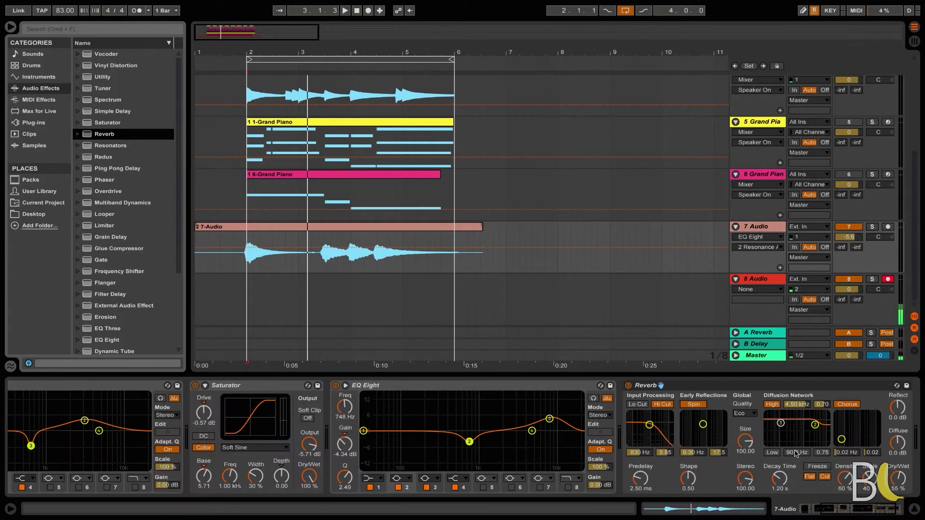
left_click(747, 415)
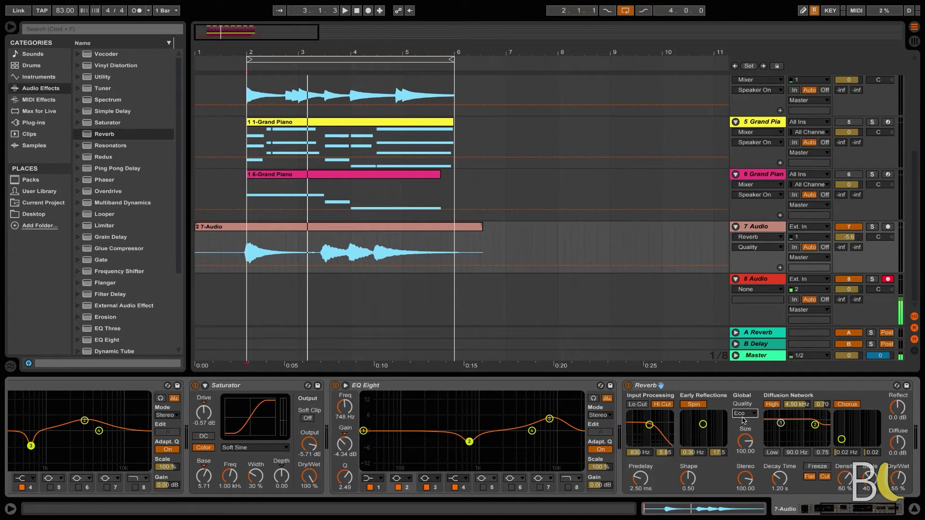
left_click(746, 415)
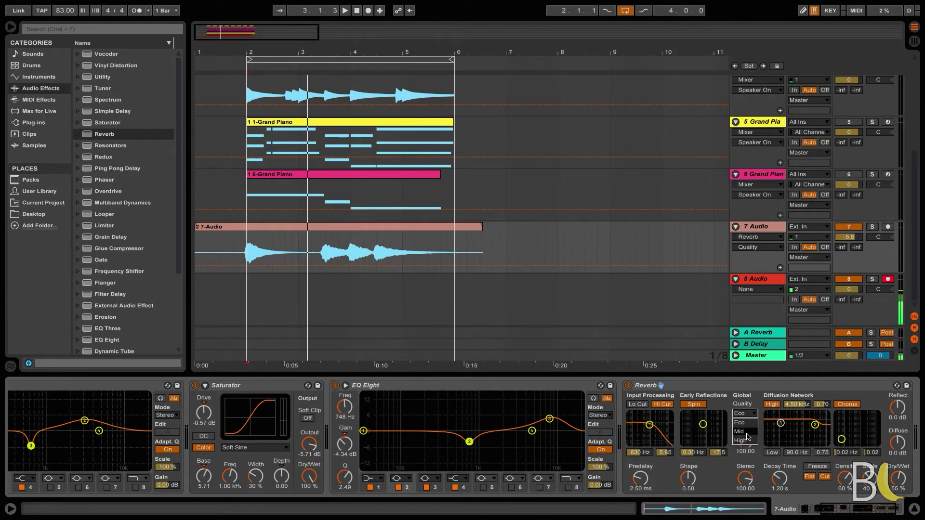
left_click(746, 433)
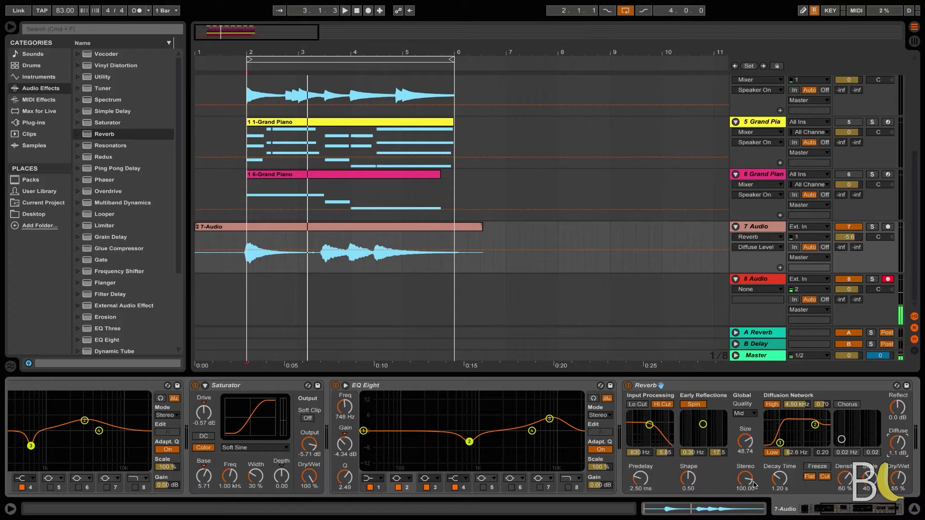
- Set the Reverb's dry/wet to 56% and its decay time to 2.20 s while the loop plays
key("space")
left_click_drag(883, 477, 883, 489)
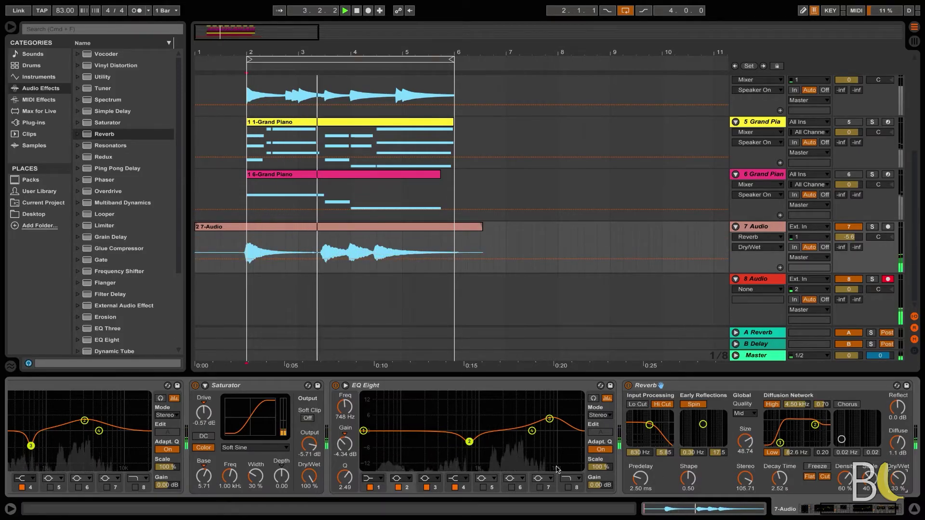
left_click_drag(898, 442, 896, 470)
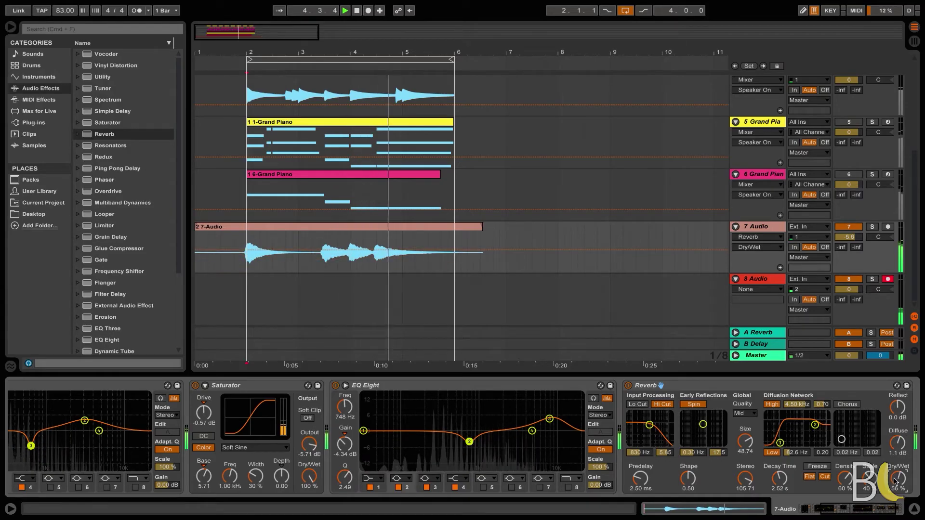
left_click_drag(779, 479, 778, 483)
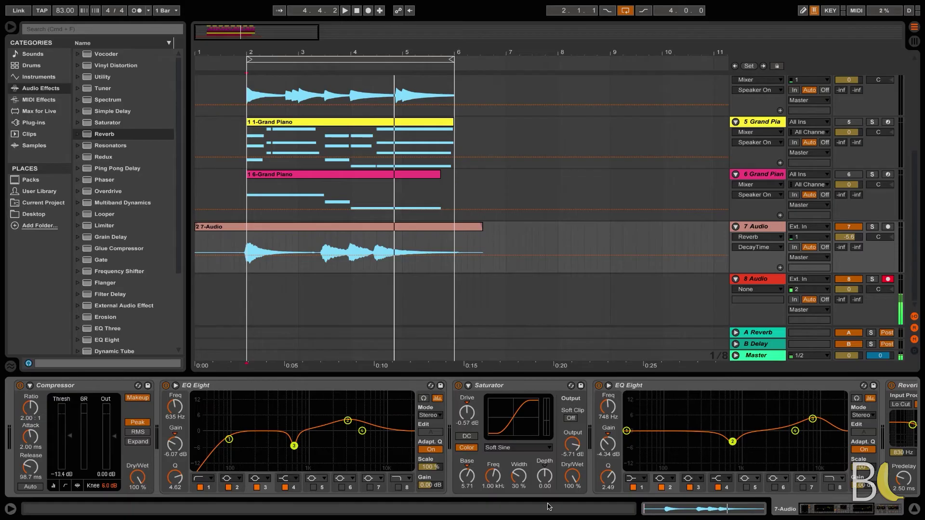
- Set the Compressor's release to 835 ms while the loop plays
key("space")
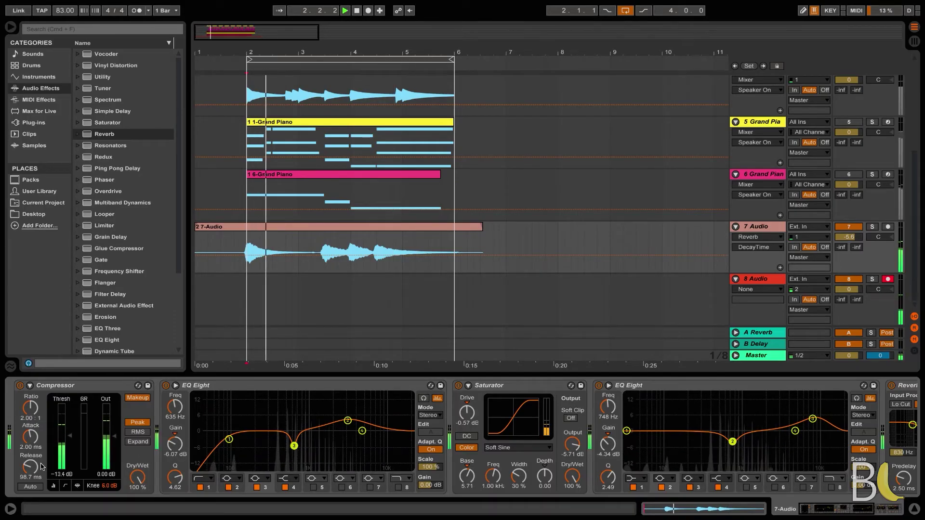
mouse_move(31, 468)
left_mouse_down()
mouse_move(30, 448)
mouse_move(30, 513)
mouse_move(31, 455)
mouse_move(36, 474)
left_mouse_up()
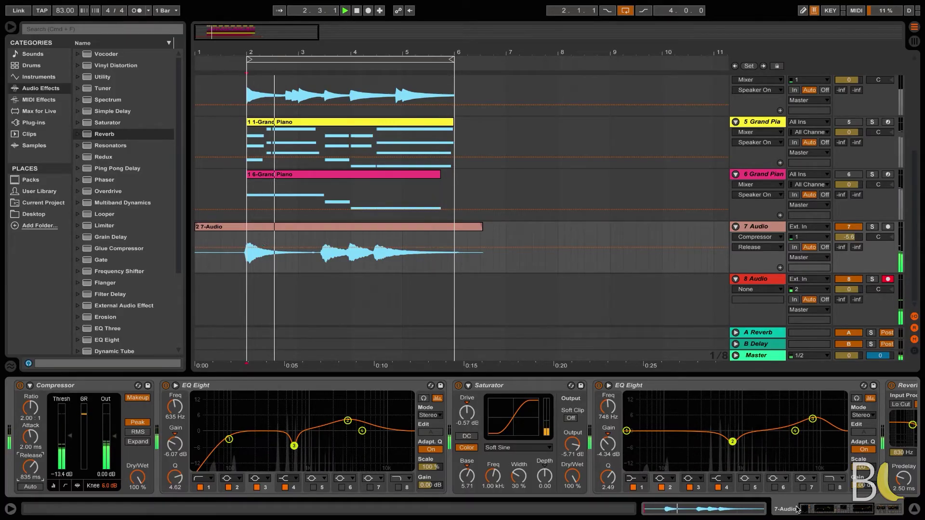
- Reduce the Reverb's dry/wet to 46% and adjust the second EQ Eight's high boost to 5.08 dB at 9.15 kHz
left_click_drag(822, 517, 865, 496)
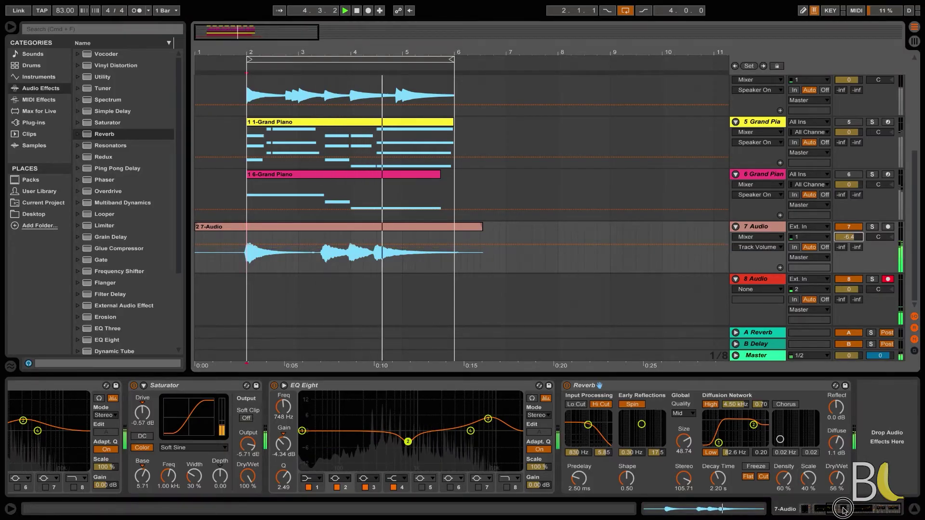
left_click_drag(837, 478, 837, 483)
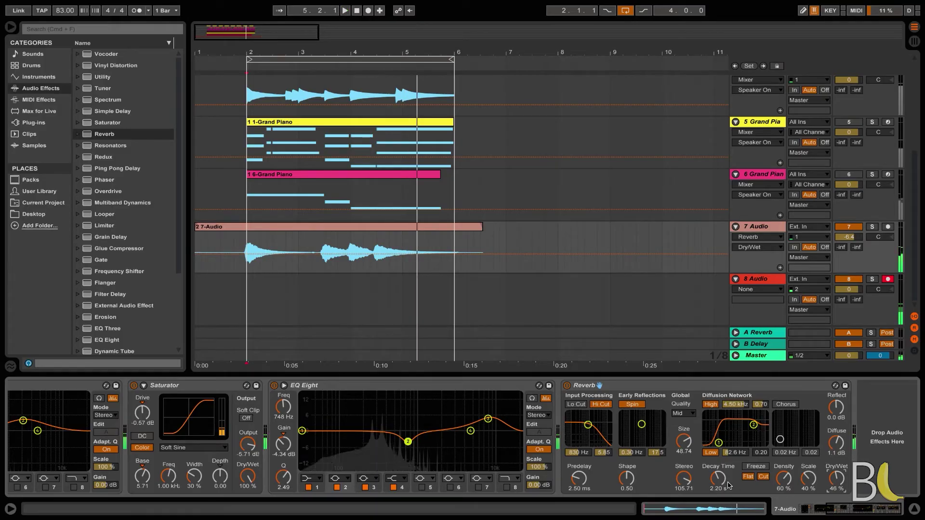
left_click(488, 419)
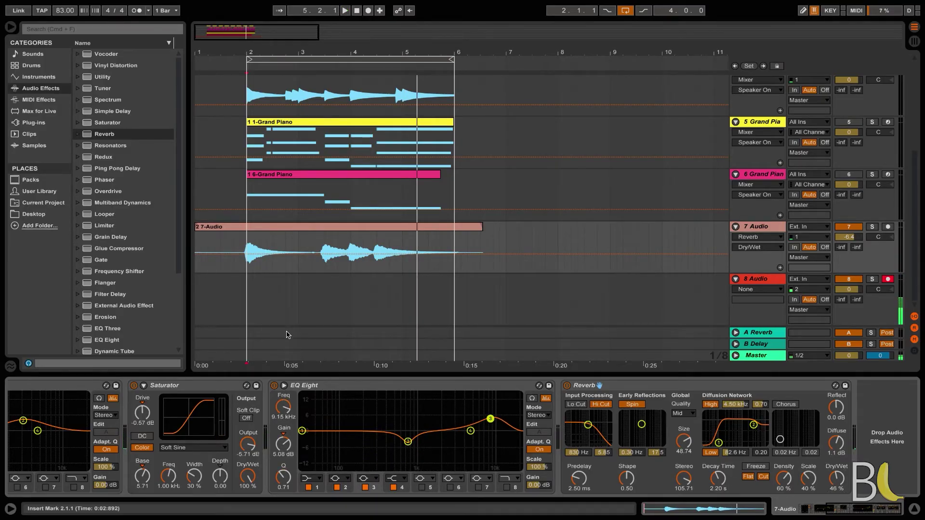
- Add an Overdrive after the Reverb on the 7 Audio track
scroll(129, 310, "down", 3)
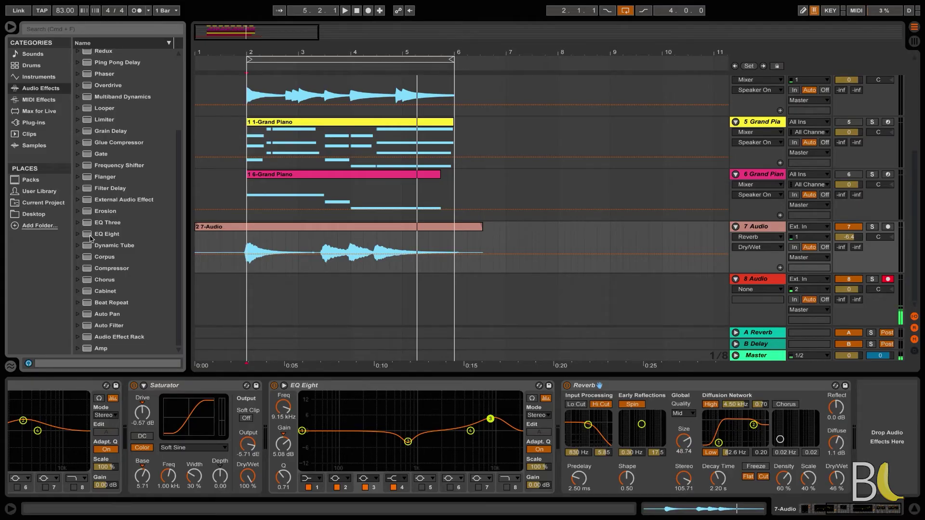
left_click(90, 87)
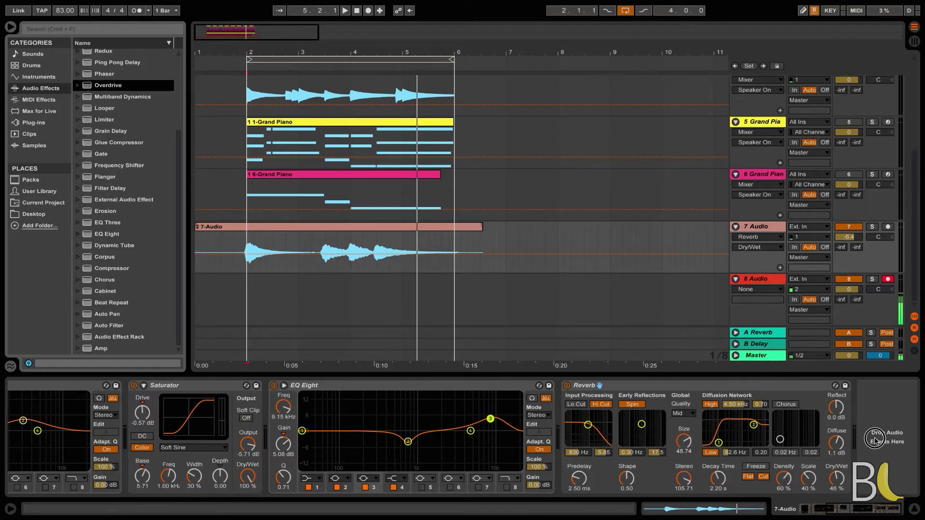
left_click_drag(879, 447, 838, 456)
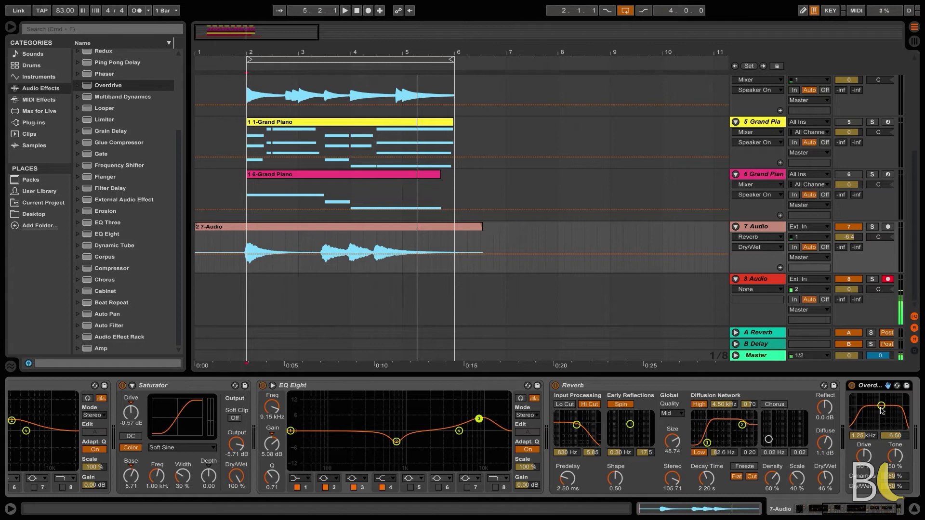
- Set the Overdrive's filter to 1.27 kHz with bandwidth 1.21, drive 43%, tone 55% and dry/wet 32% while the loop plays
key("space")
left_click_drag(881, 407, 879, 424)
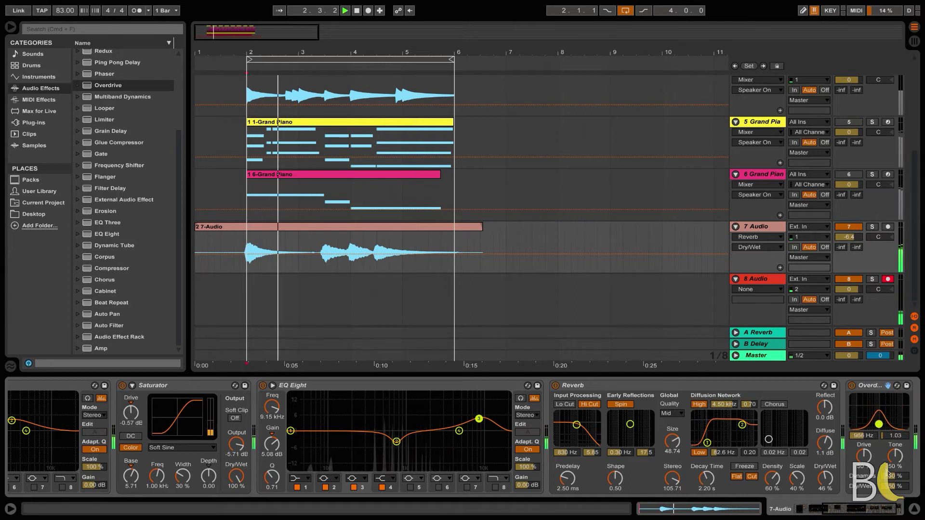
left_click_drag(888, 474, 892, 459)
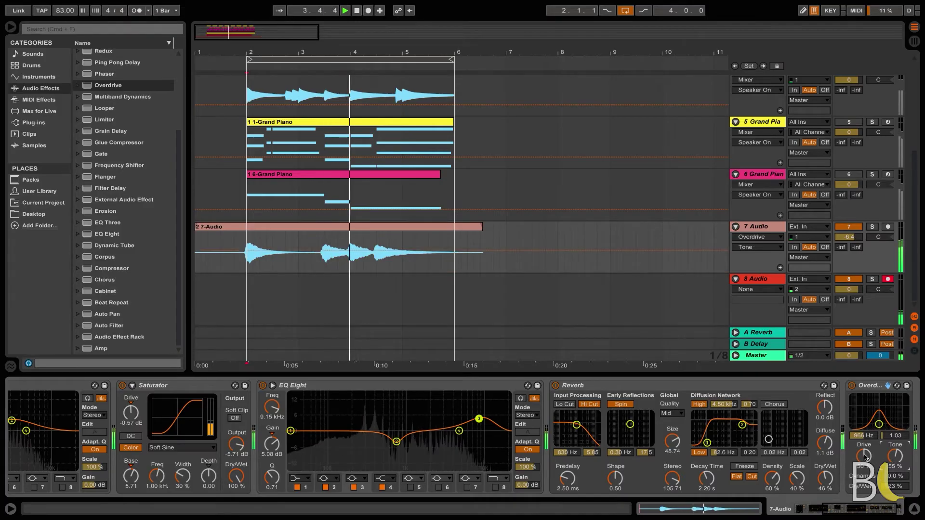
left_click_drag(895, 487, 866, 473)
left_click_drag(878, 432, 881, 424)
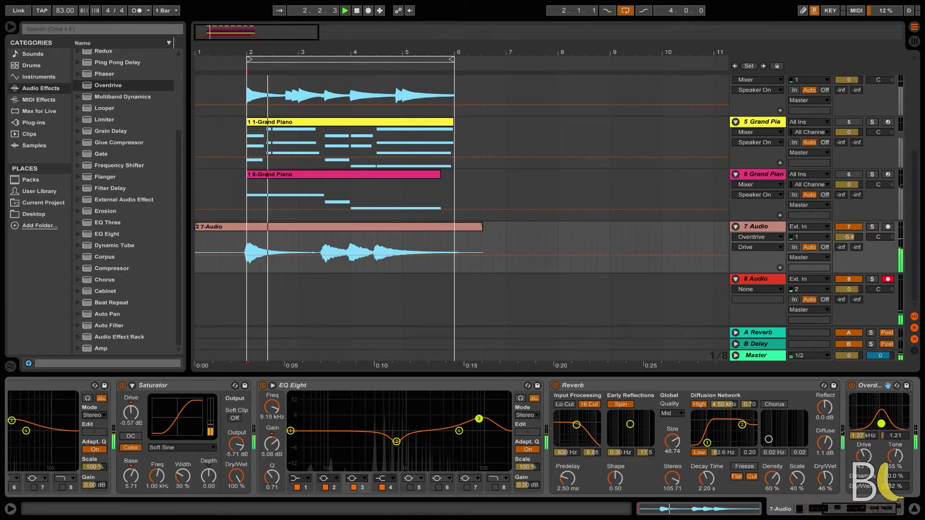
left_click(846, 513)
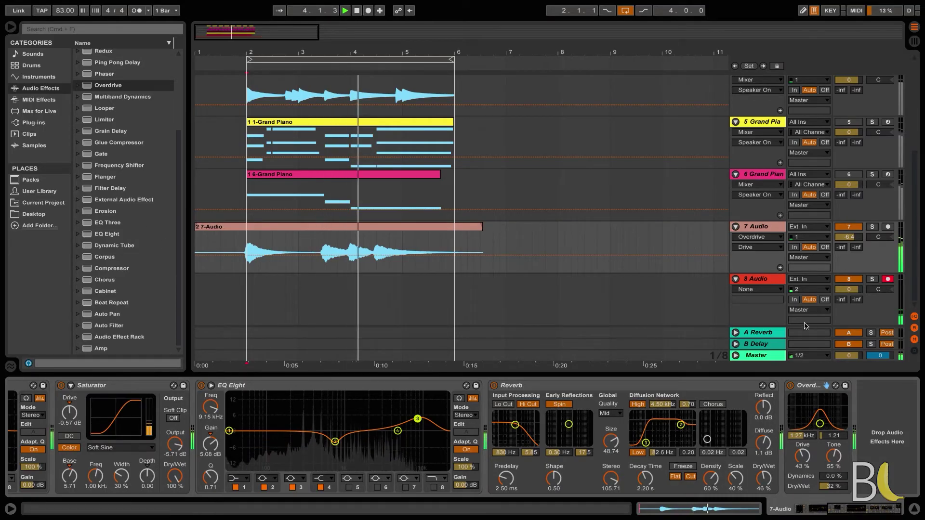
- Group all devices on the 7 Audio track, from the Compressor to the Overdrive, into one Audio Effect Rack
scroll(801, 386, "left", 10)
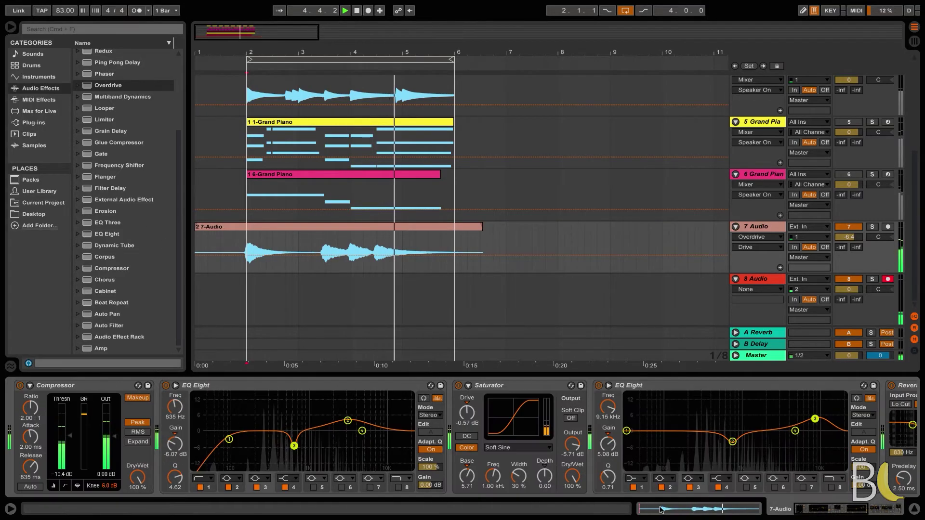
left_click(107, 388)
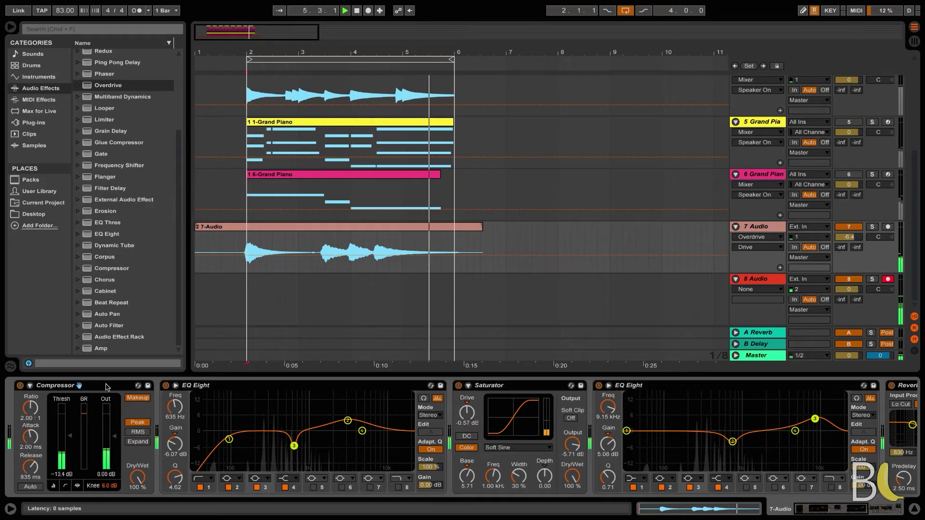
key("super+a")
key("super+g")
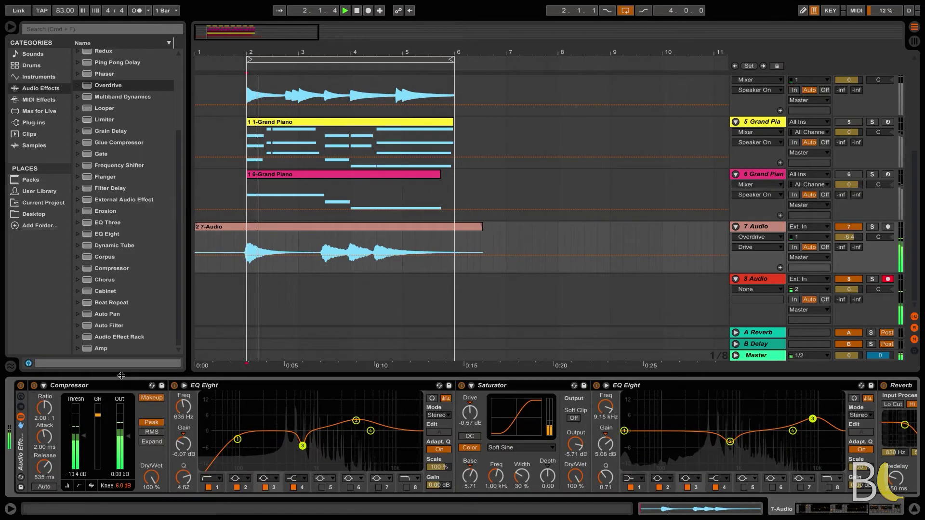
- Bypass and re-enable the Audio Effect Rack to compare the dry and processed sound, and look over its device chain
left_click(20, 386)
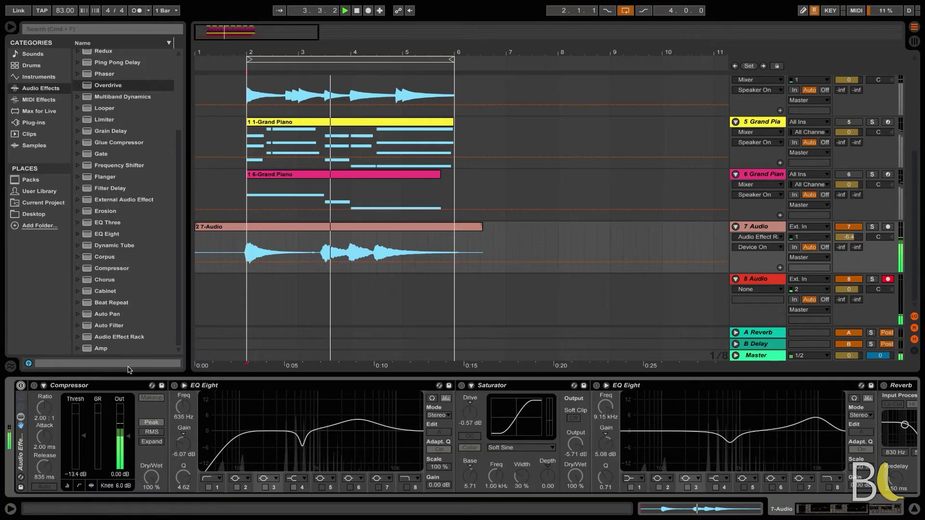
left_click(21, 386)
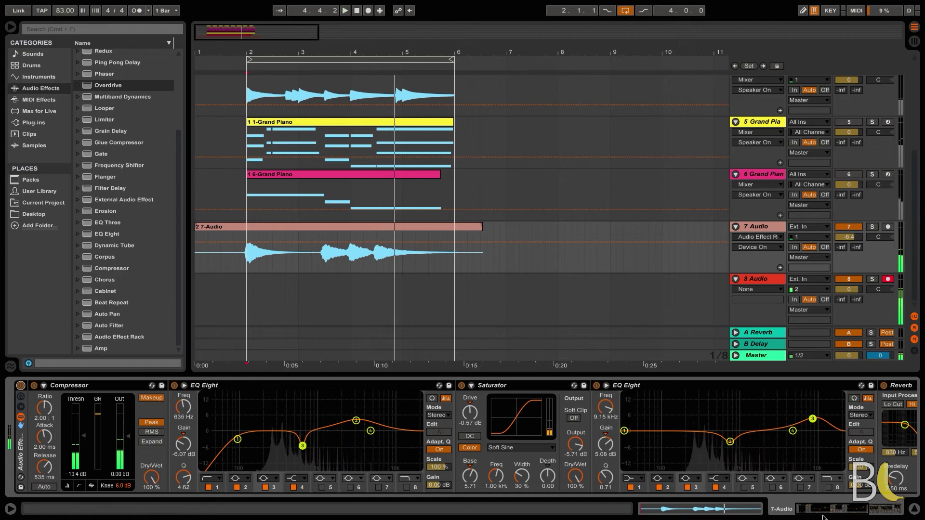
left_click_drag(829, 514, 883, 511)
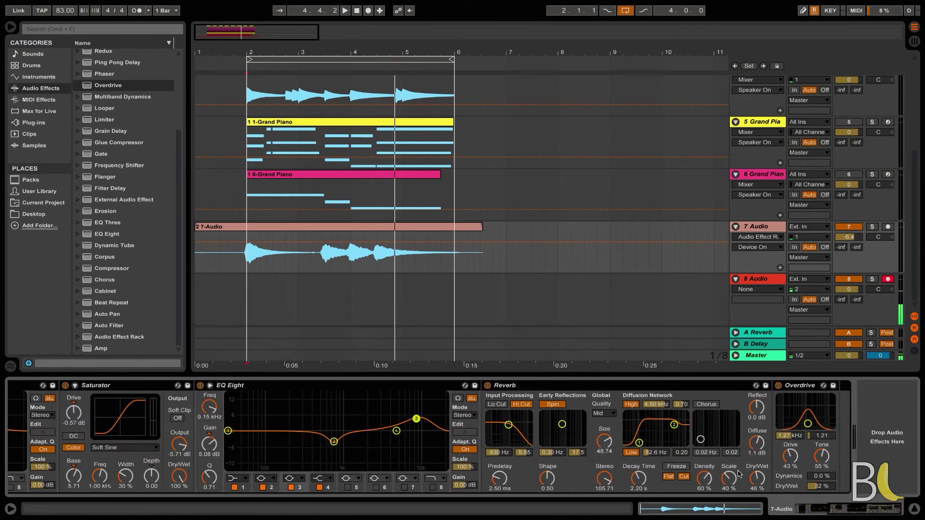
left_click(244, 268)
key("space")
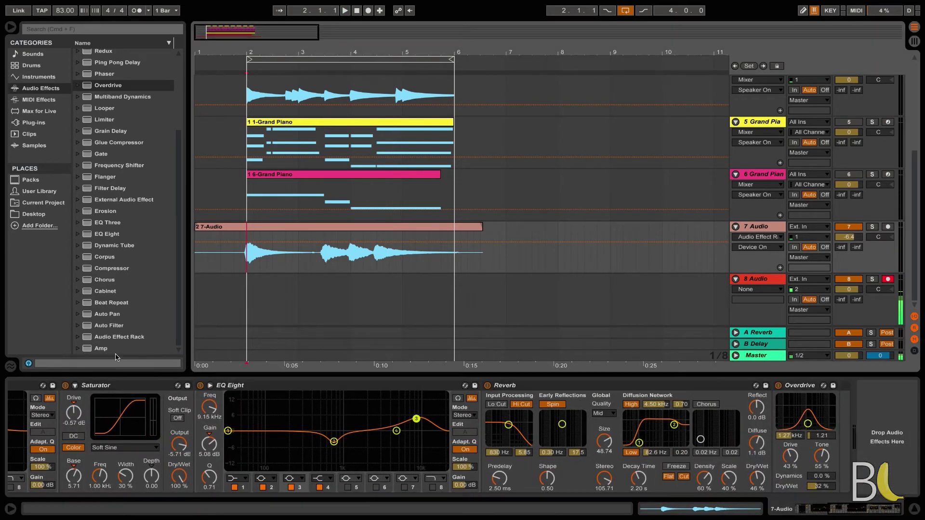
left_click_drag(839, 512, 800, 513)
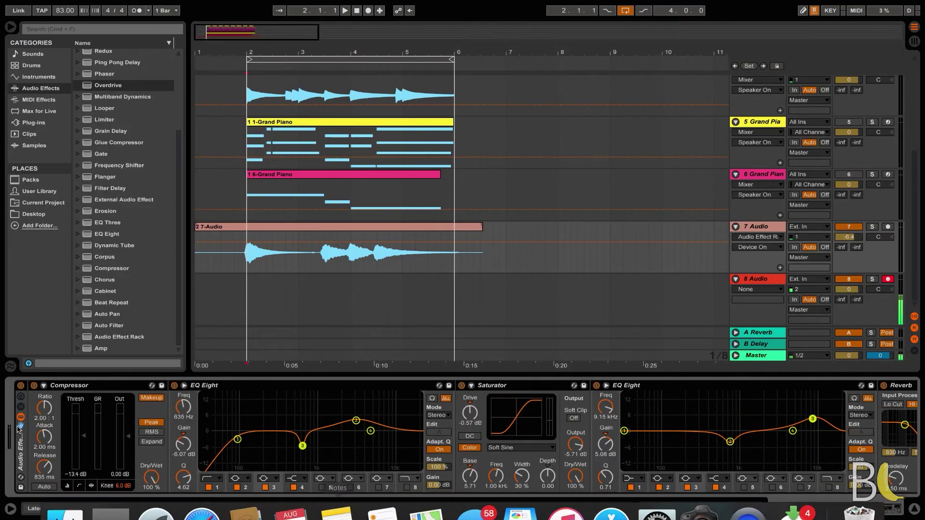
- Set the 7 Audio track's volume to -4.0 dB with the effect rack bypassed, and turn the rack back on
left_click(21, 386)
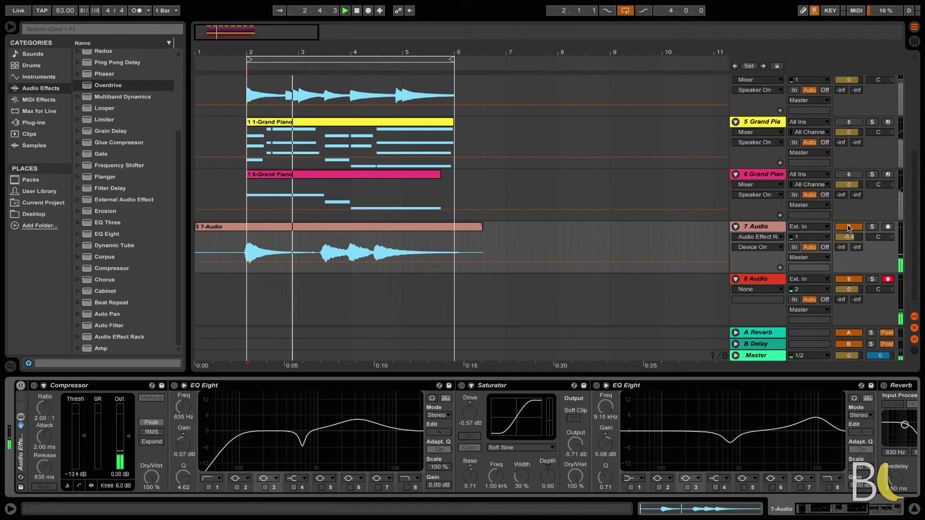
left_click_drag(849, 236, 849, 227)
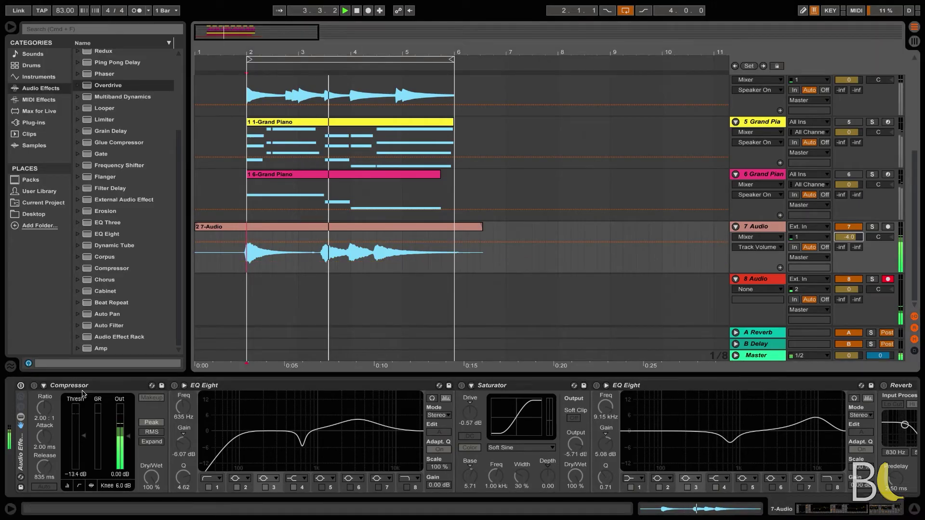
left_click(21, 386)
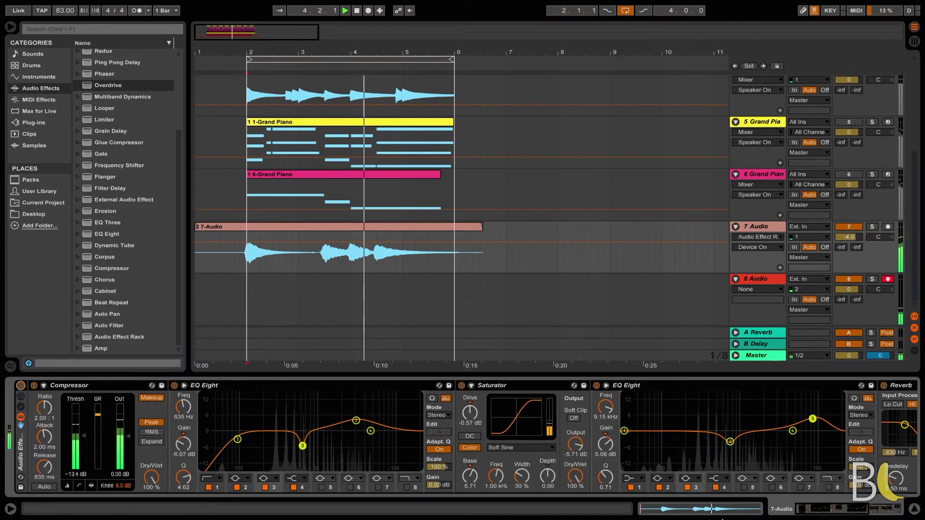
- Set the Reverb's decay time to 1.12 s and its dry/wet to 72% while listening to the loop
left_click(840, 513)
left_click(841, 512)
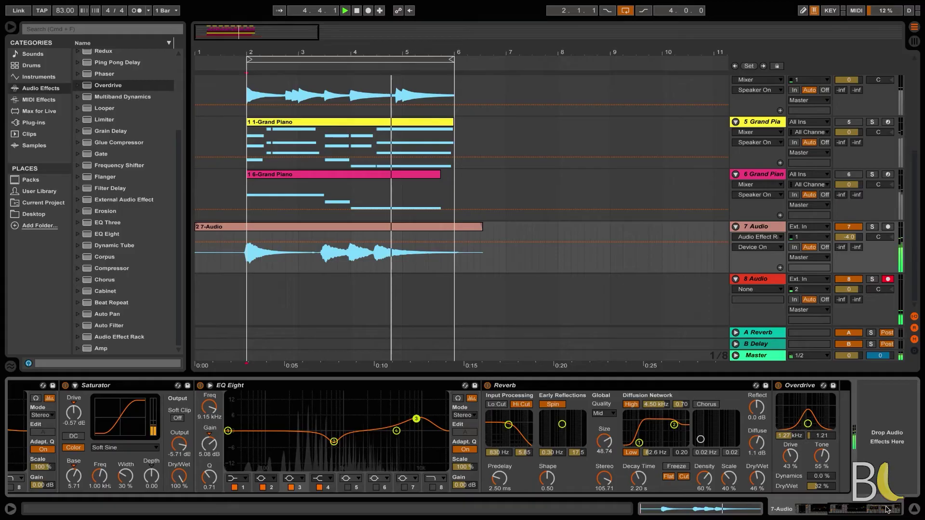
left_click(757, 478)
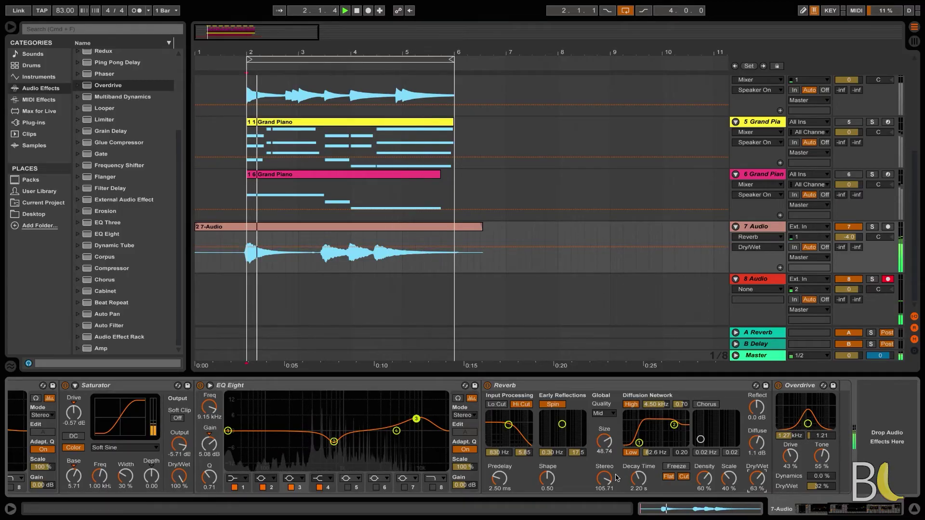
left_click_drag(641, 480, 641, 483)
mouse_move(758, 480)
left_mouse_down()
mouse_move(758, 463)
mouse_move(758, 474)
left_mouse_up()
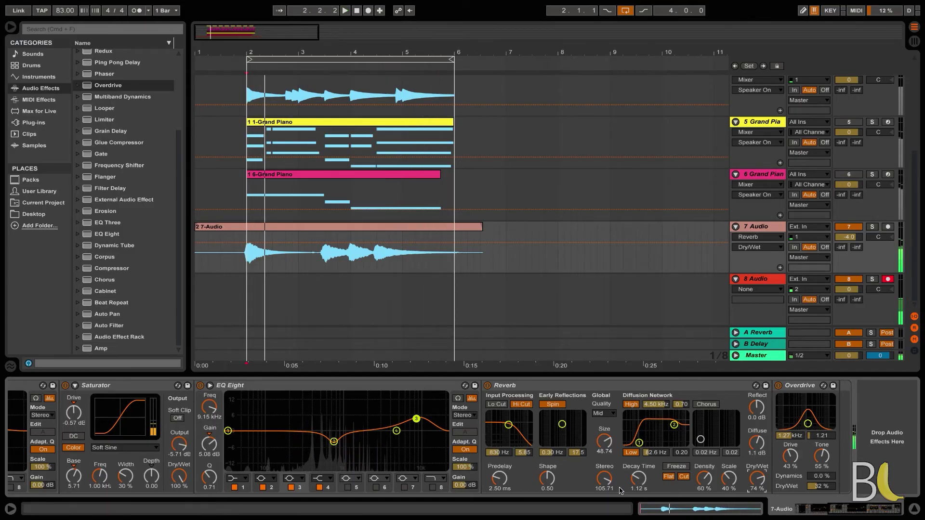
scroll(601, 451, "left", 5)
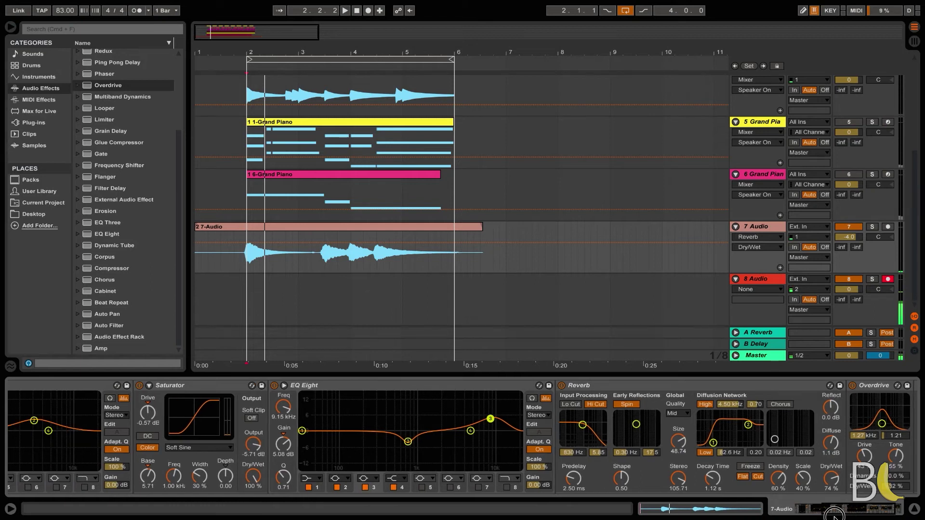
key("space")
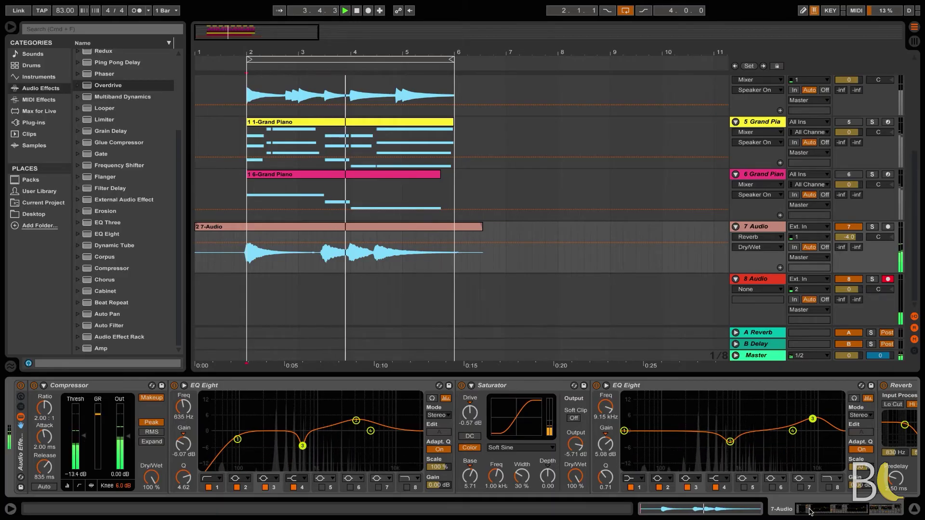
scroll(810, 512, "right", 5)
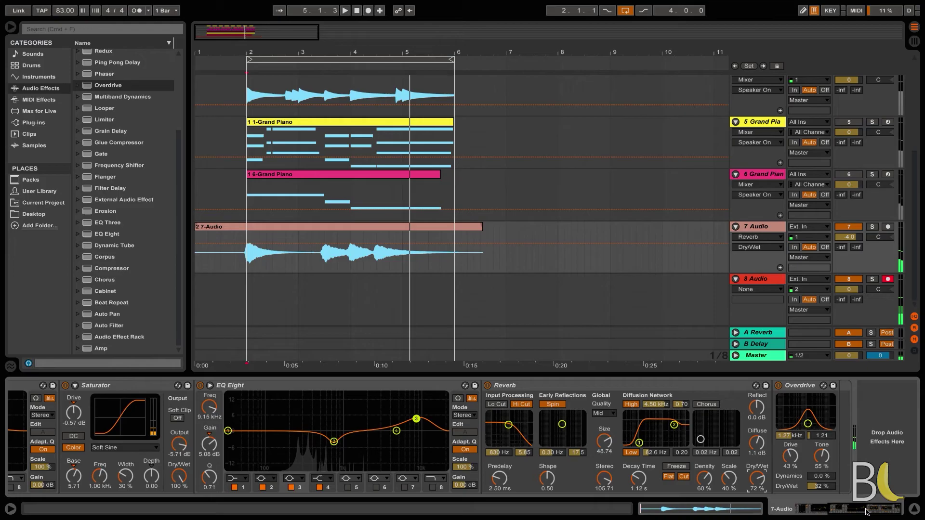
scroll(842, 444, "left", 3)
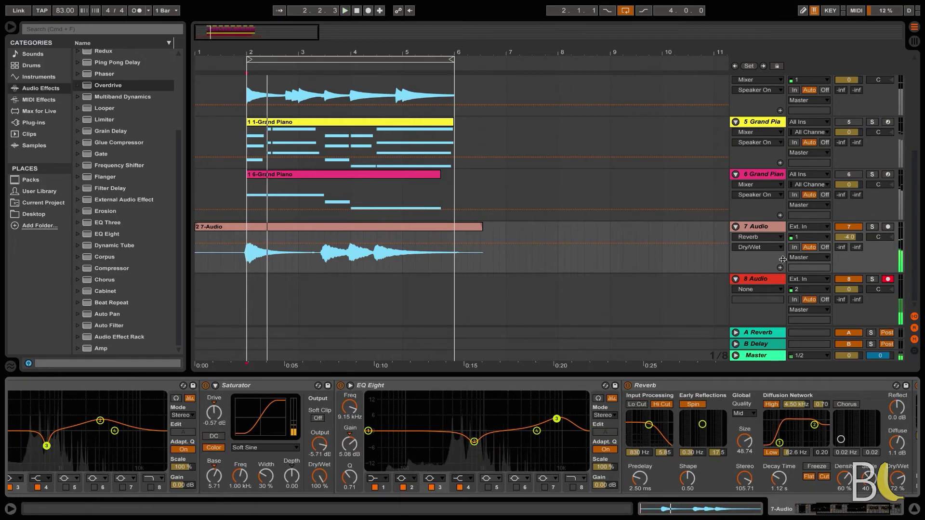
- Duplicate the 7 Audio track and delete the Reverb and Overdrive from the copy's effect rack
left_click(763, 230)
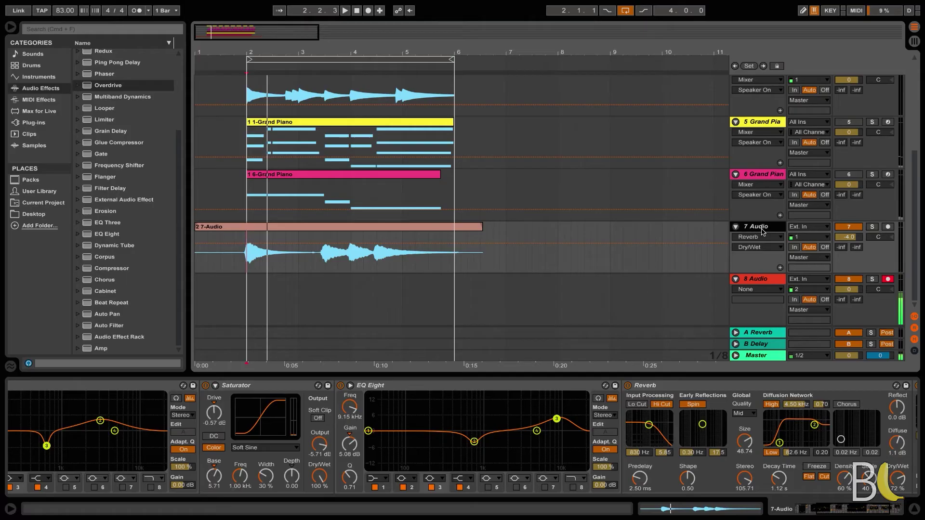
key("super+d")
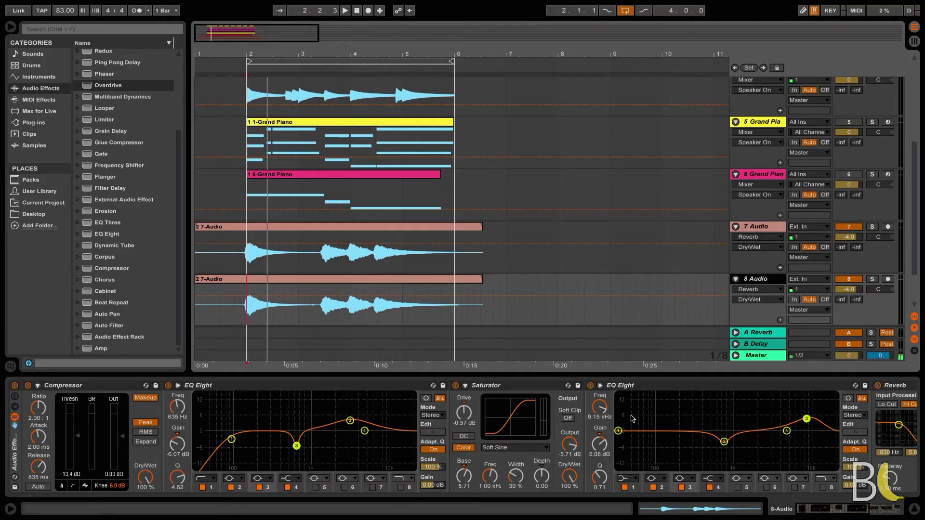
left_click_drag(850, 511, 916, 513)
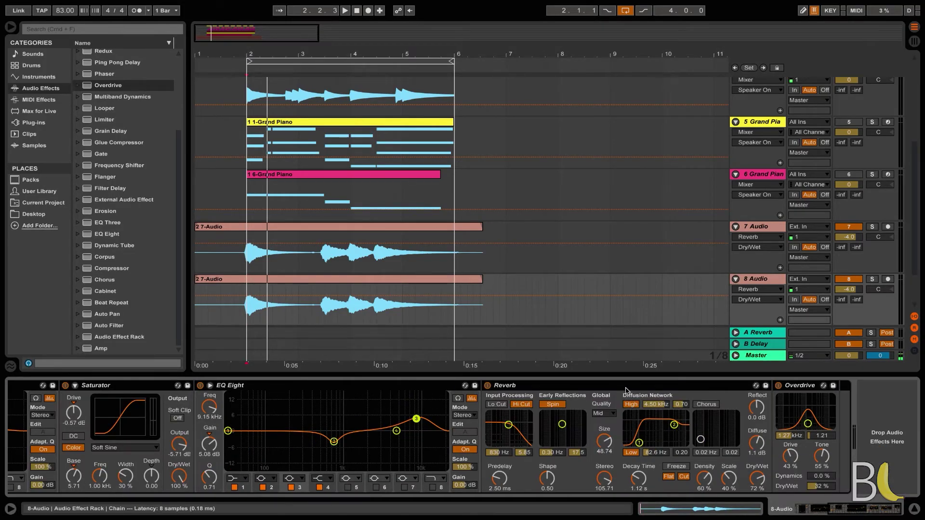
scroll(749, 422, "left", 3)
left_click(674, 389)
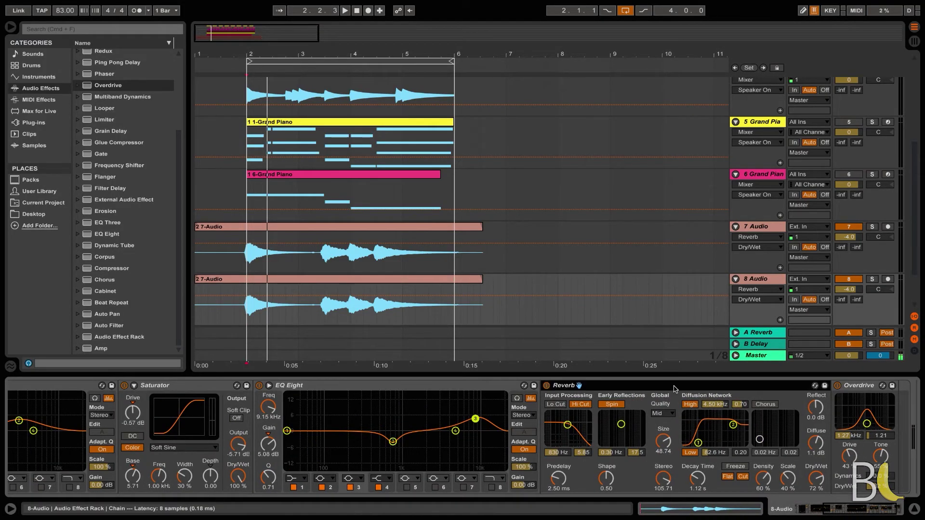
key("Delete")
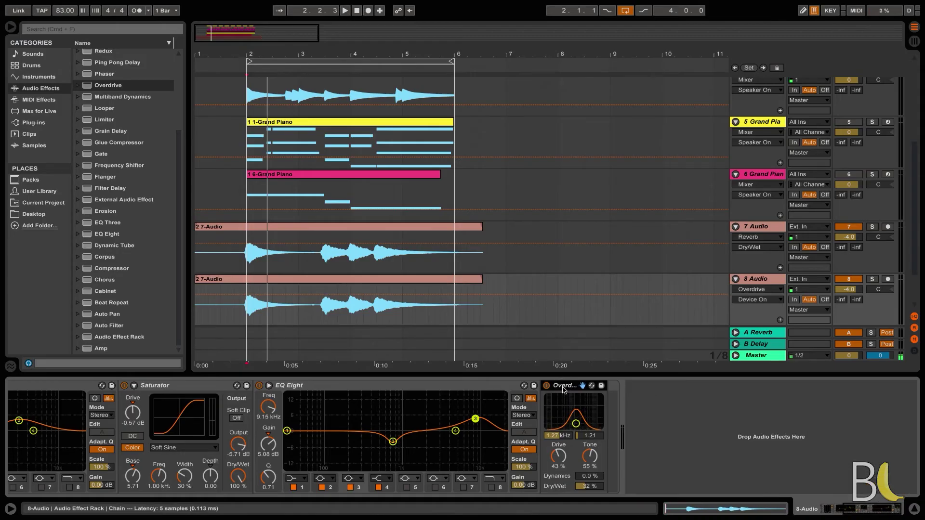
key("Delete")
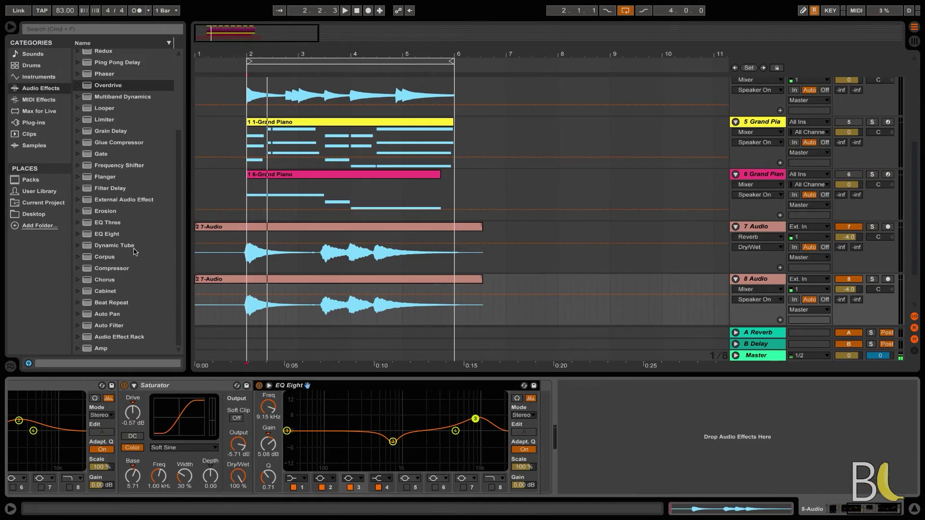
- Add a Ping Pong Delay after the copy's last EQ Eight, with filter 887 Hz, beat delay 4, feedback 65% and dry/wet 100%
left_click_drag(90, 63, 229, 158)
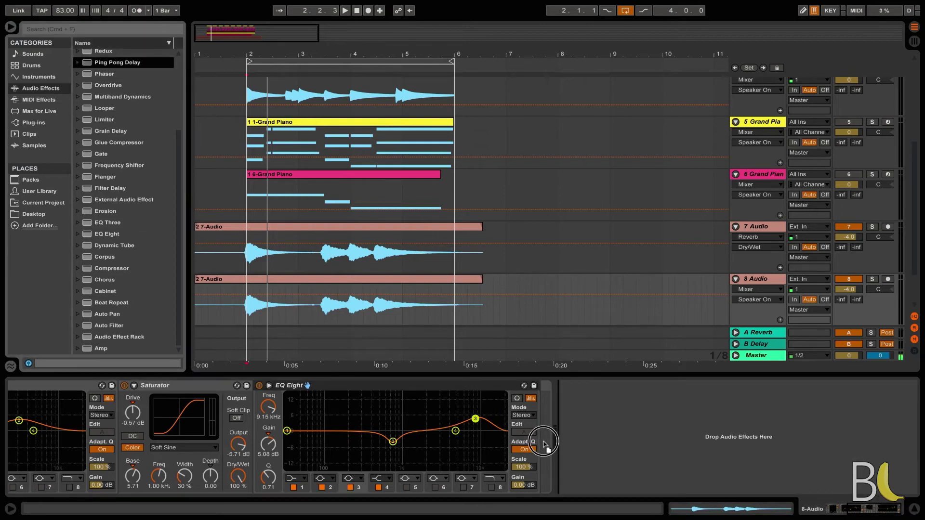
left_click_drag(541, 446, 553, 445)
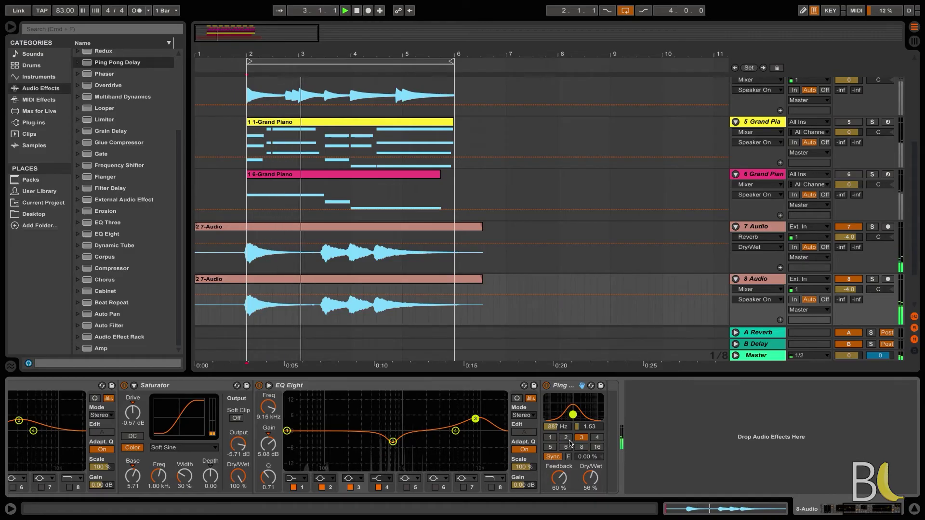
left_click(597, 437)
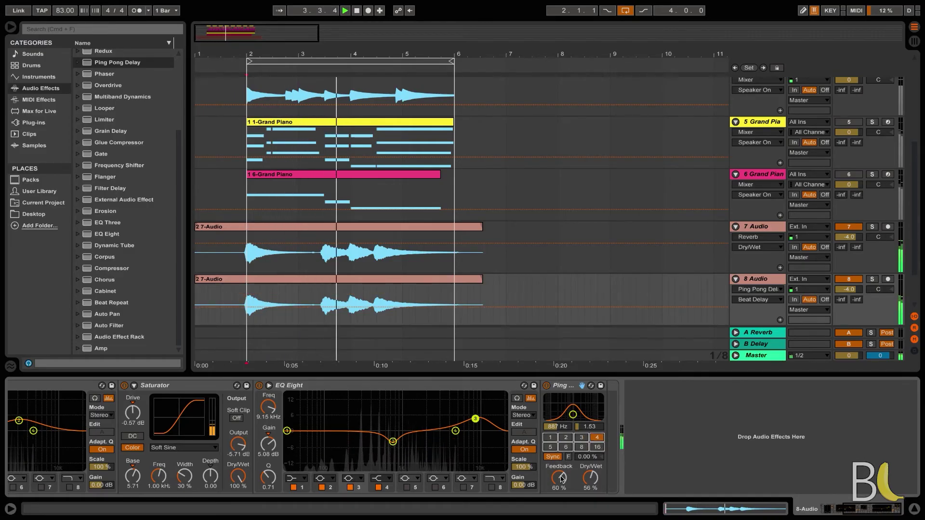
left_click_drag(591, 478, 591, 489)
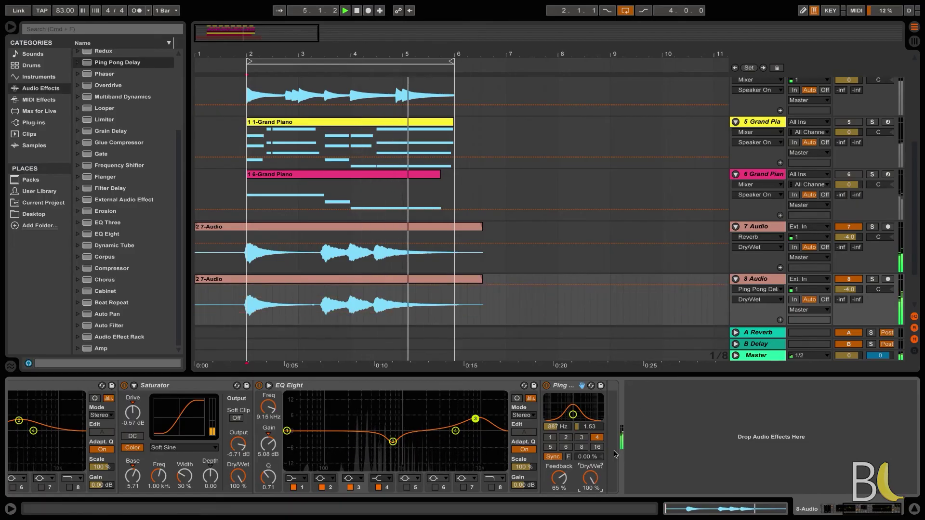
- Lower the 8 Audio track's volume to about -6 dB and set the 7 Audio Reverb's decay time to 1.84 s
left_click_drag(849, 289, 848, 302)
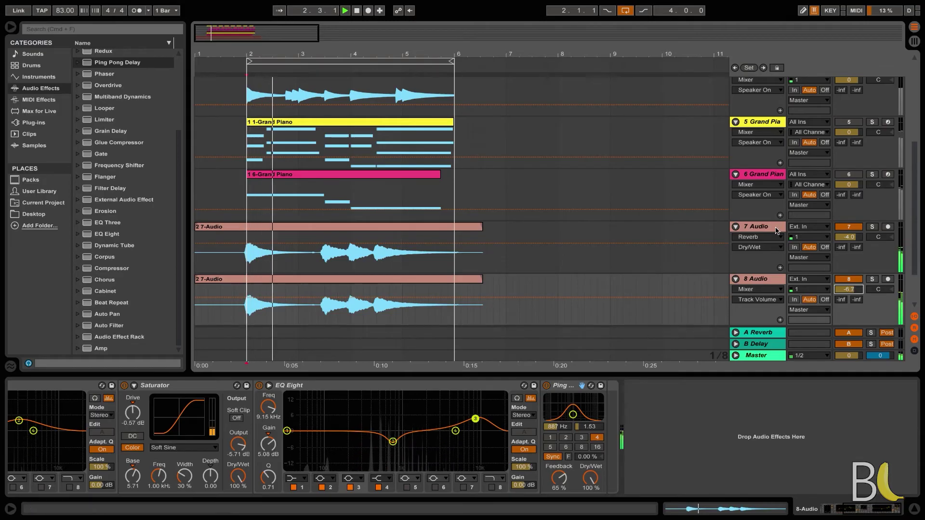
key("Up")
scroll(743, 487, "right", 5)
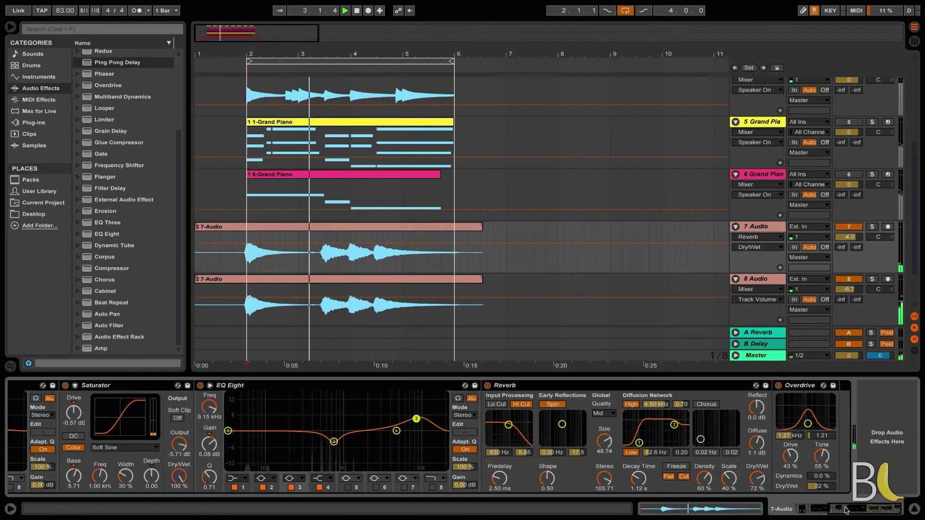
left_click_drag(639, 479, 638, 466)
left_click_drag(851, 516, 901, 506)
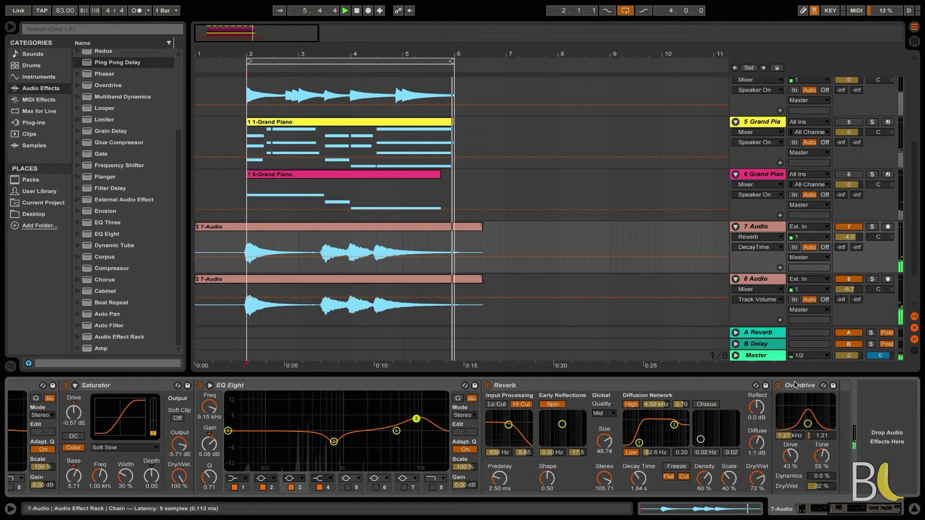
- Set the 8 Audio track's volume to -11.4 dB and delete the Overdrive from the 7 Audio track
left_click(779, 386)
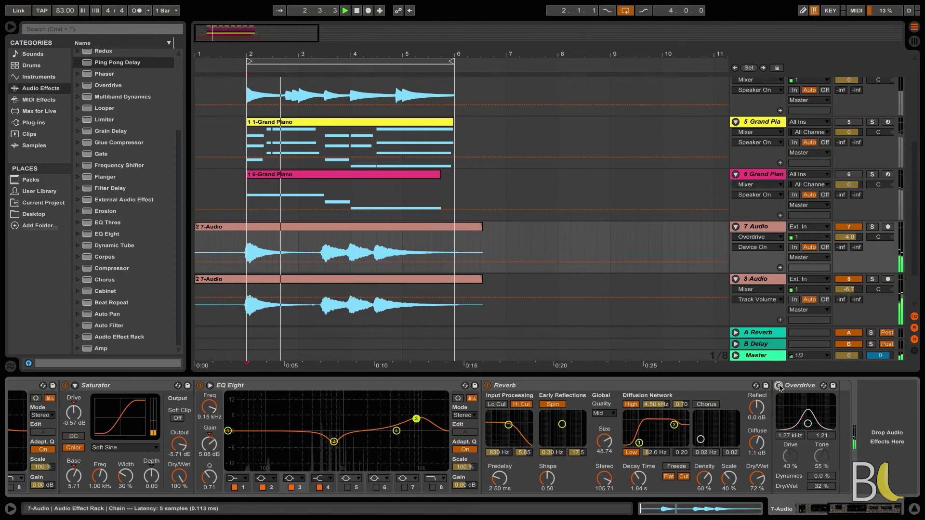
left_click_drag(850, 294, 850, 313)
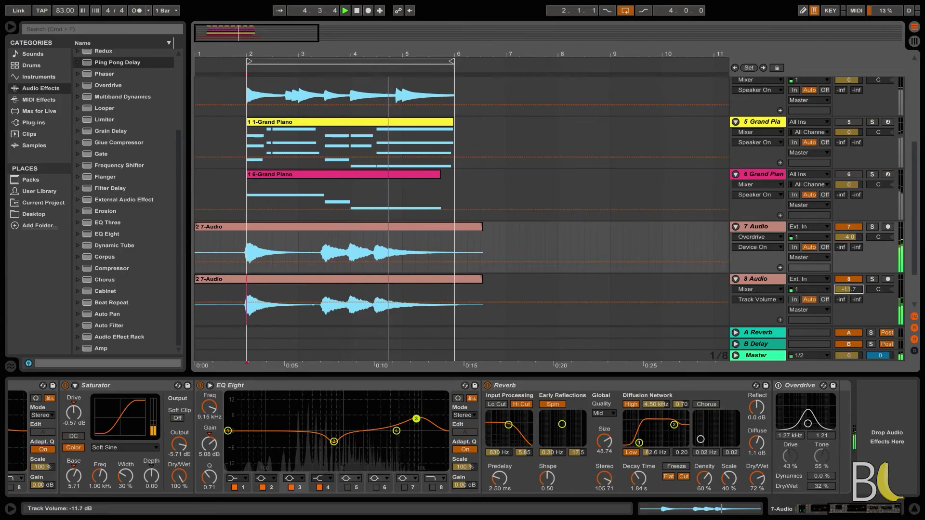
left_click(802, 390)
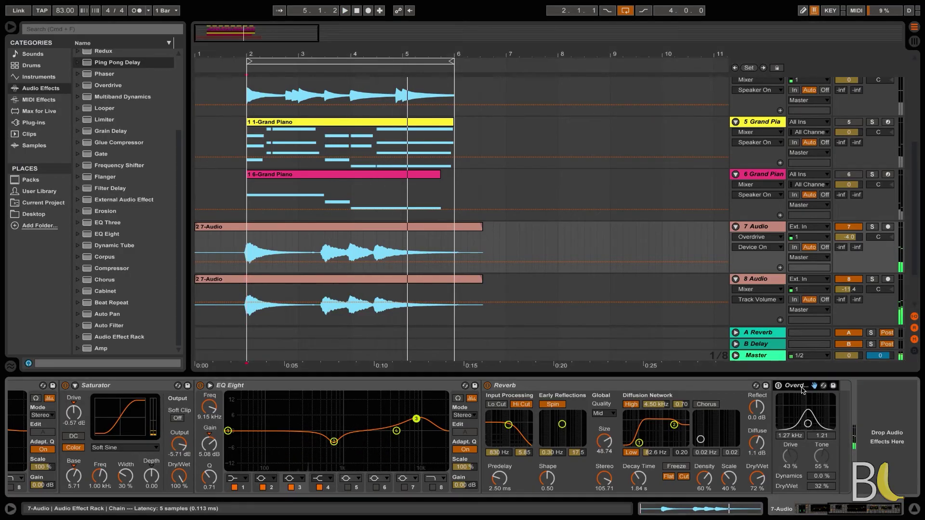
key("Delete")
- Play the processed 7 Audio and 8 Audio layers from just before bar 2
left_click(757, 229)
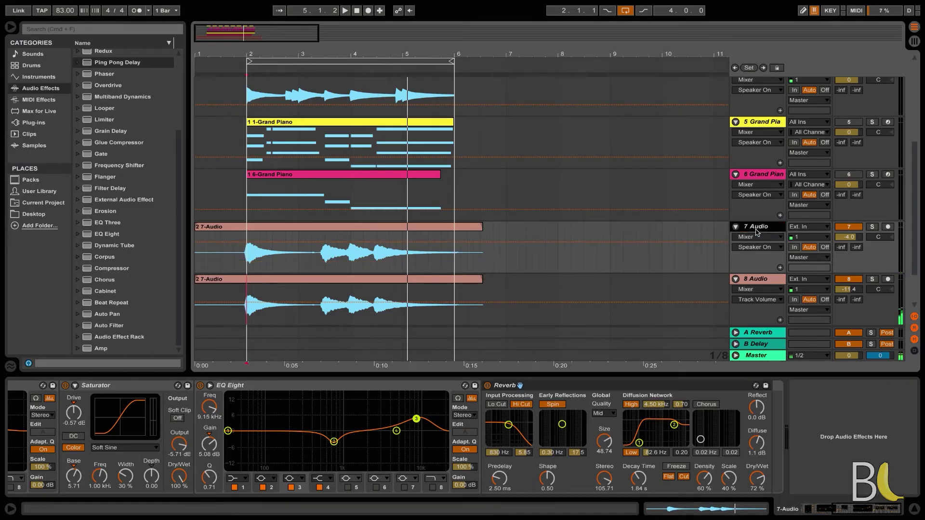
left_click(239, 268)
key("space")
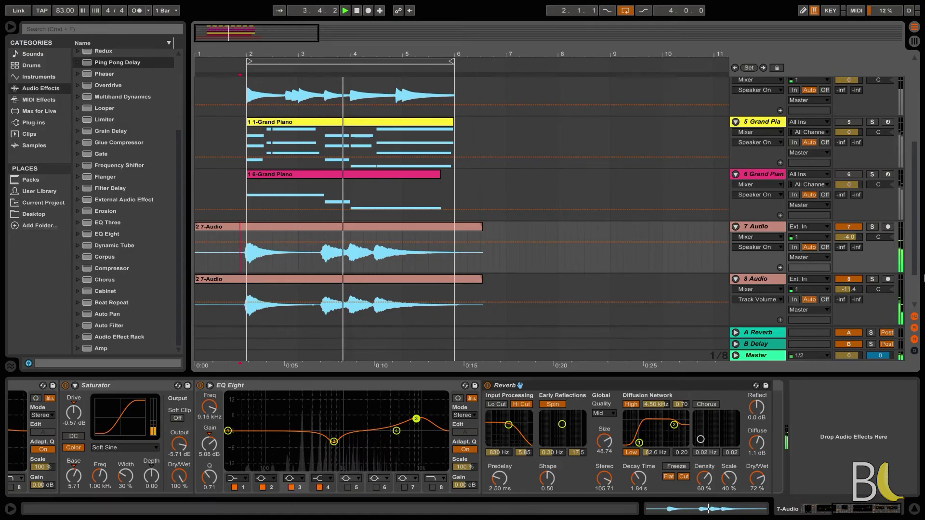
- Reactivate the 4 Audio, 5 Grand Piano and 6 Grand Piano tracks and play the loop from bar 2
left_click_drag(915, 266, 915, 235)
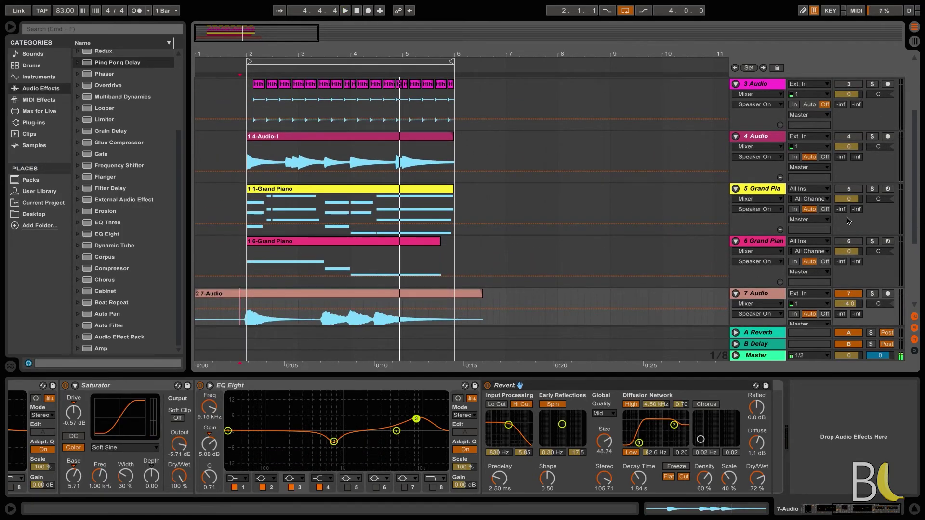
left_click(849, 242)
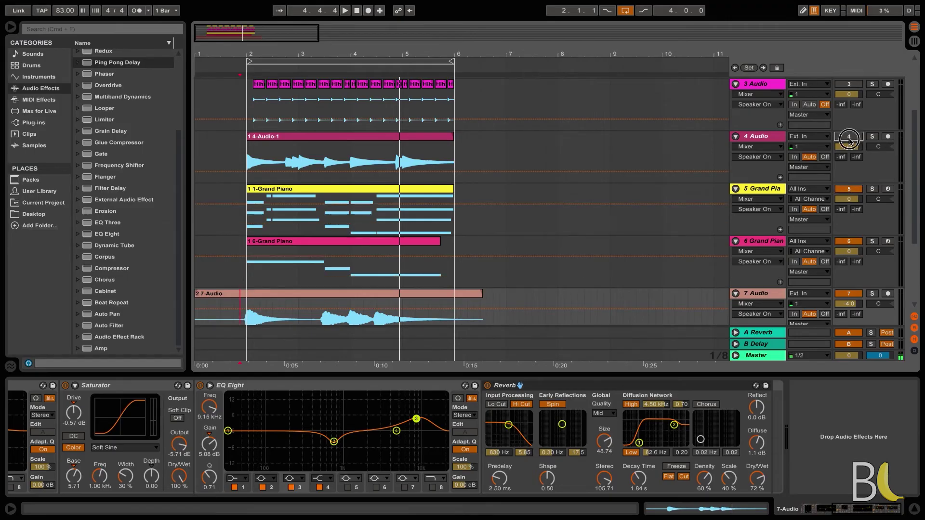
left_click_drag(918, 207, 919, 166)
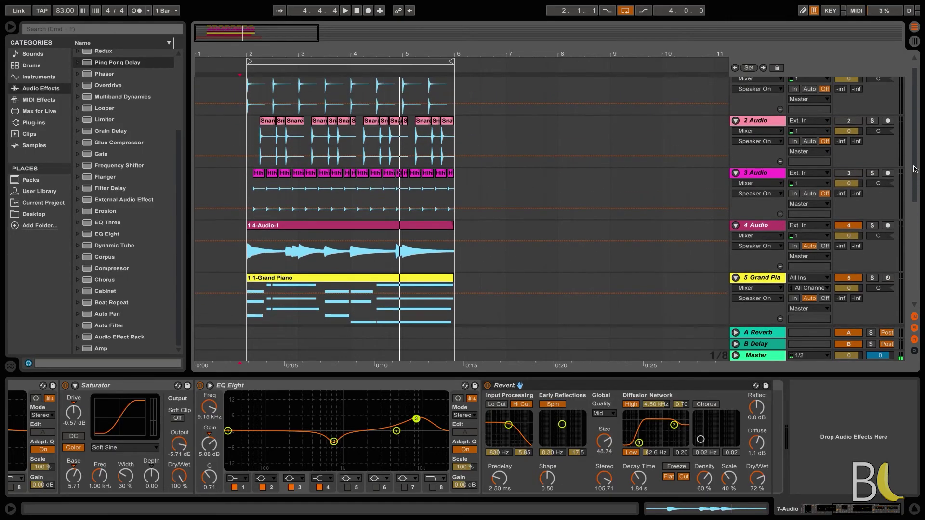
left_click_drag(918, 198, 915, 284)
left_click(244, 185)
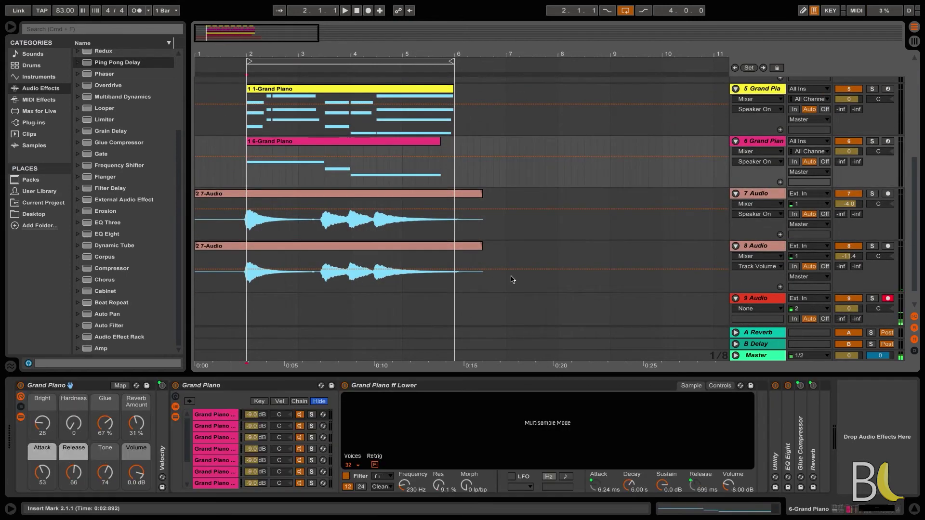
scroll(921, 272, "up", 1)
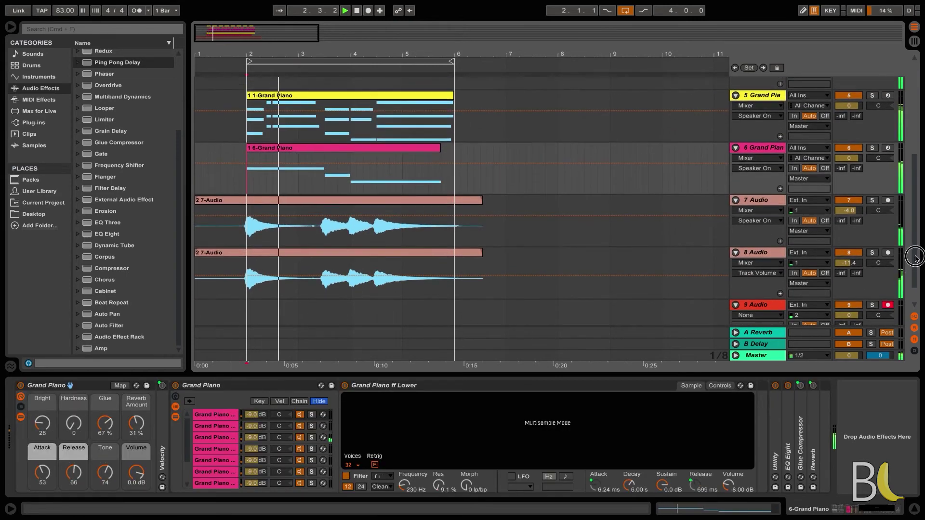
- Raise the 7 Audio and 8 Audio volumes together, to -1.4 dB and -8.8 dB
scroll(920, 271, "down", 3)
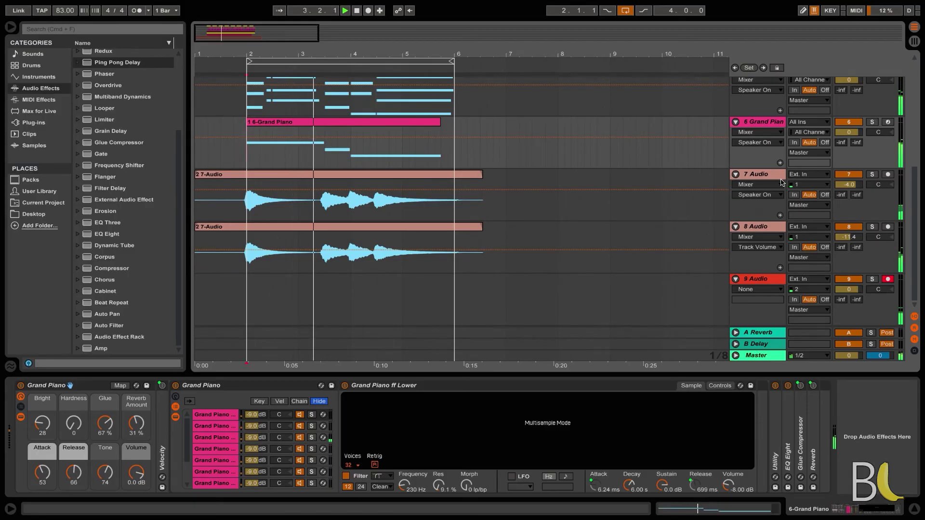
left_click(765, 220)
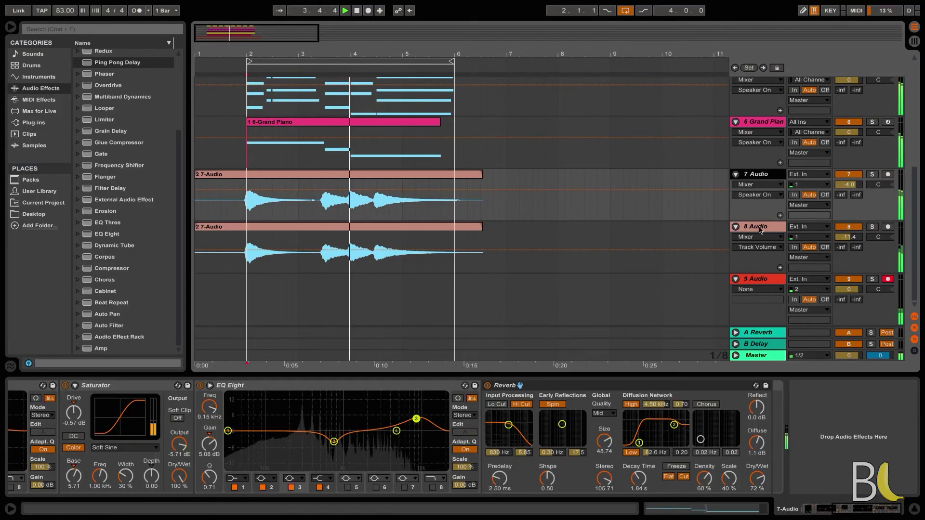
left_click(760, 229)
left_click_drag(849, 185, 849, 174)
- Lower the volumes of the 4 Audio, 5 Grand Piano and 6 Grand Piano tracks together to -3.3 dB
left_click_drag(915, 208, 915, 29)
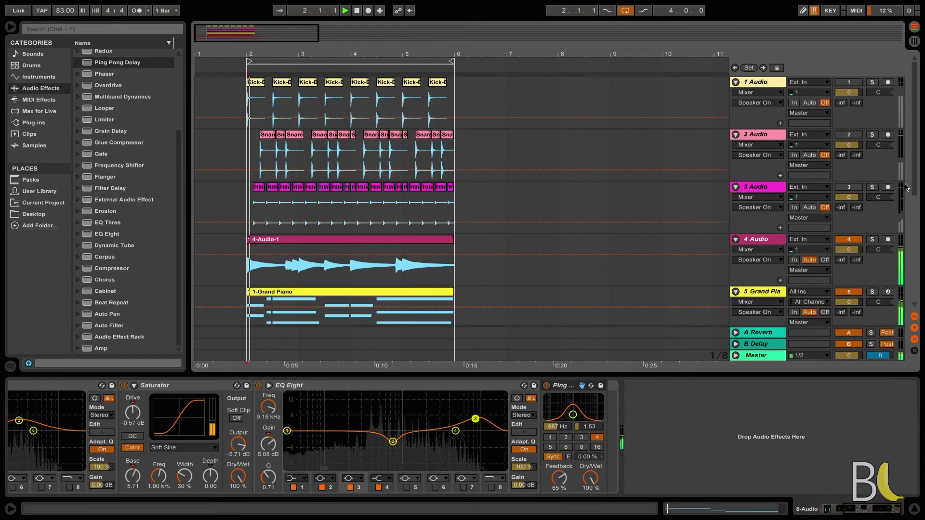
scroll(758, 170, "down", 3)
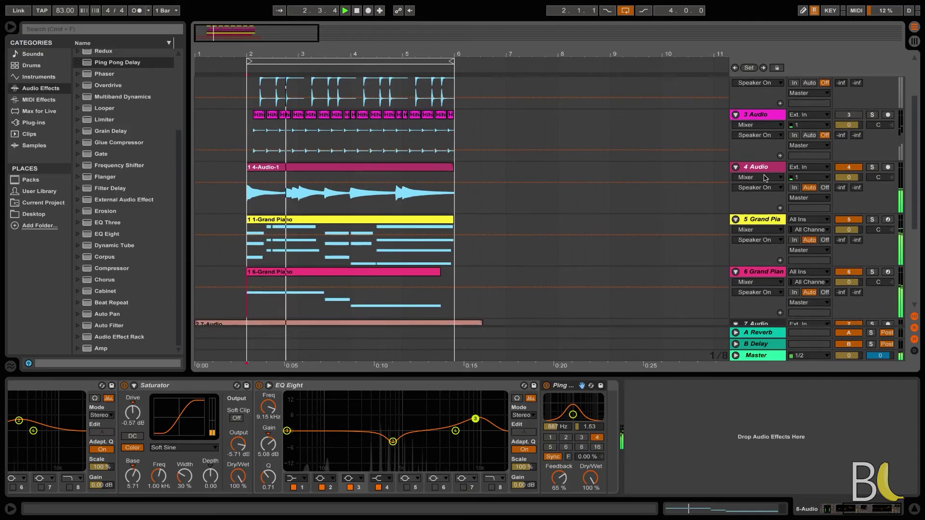
left_click(759, 169)
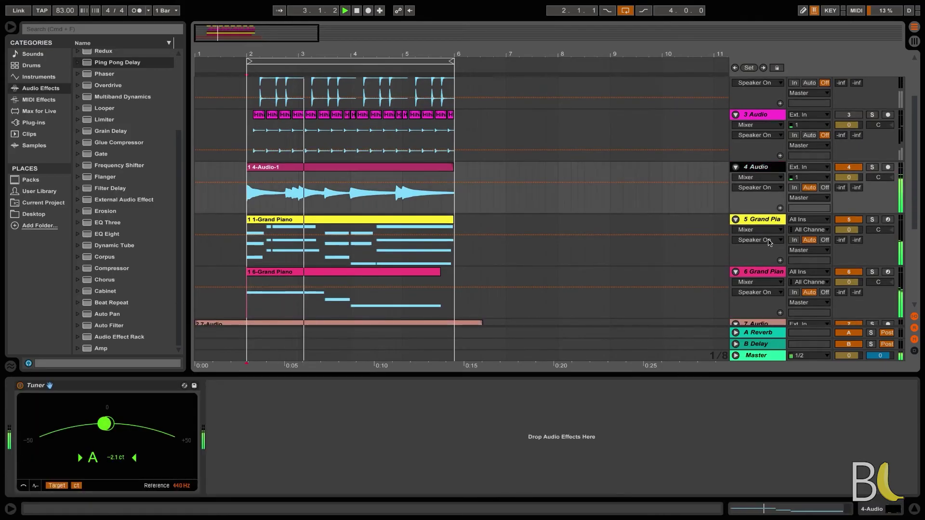
left_click(759, 273, "shift")
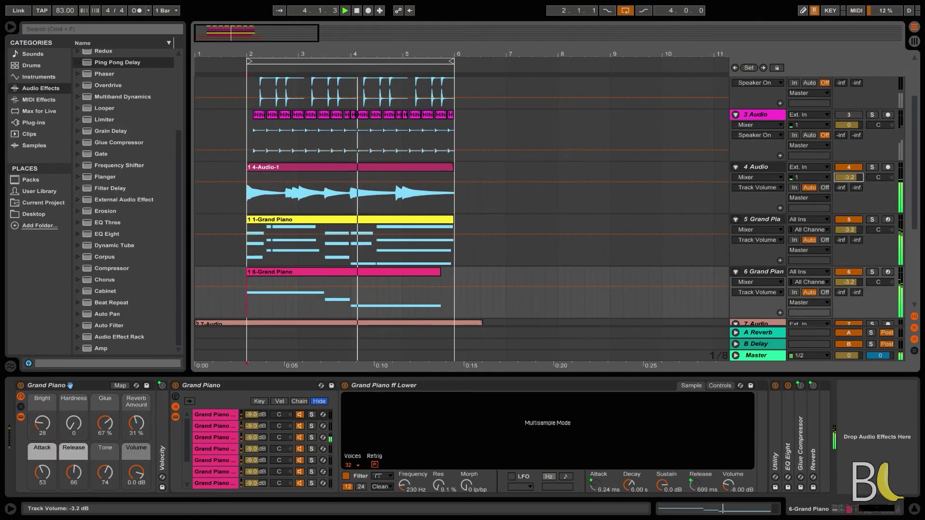
- Listen to the balanced loop, stop playback, and examine the effect chains of the 7 Audio and 8 Audio tracks
left_click_drag(914, 194, 915, 264)
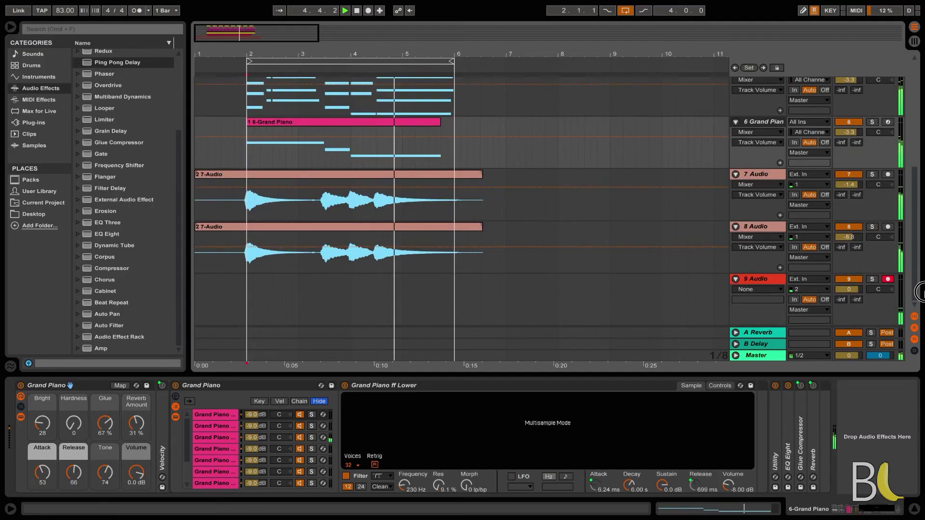
left_click(763, 227)
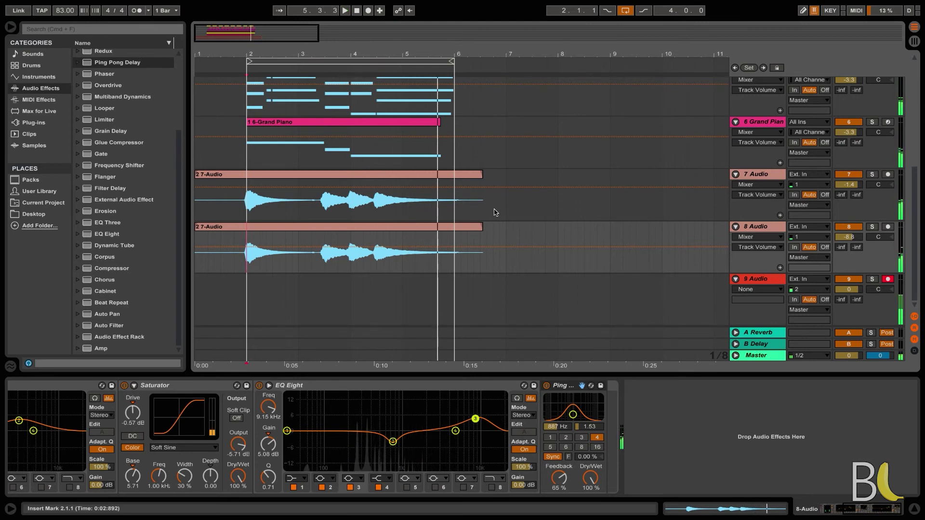
left_click_drag(915, 266, 915, 264)
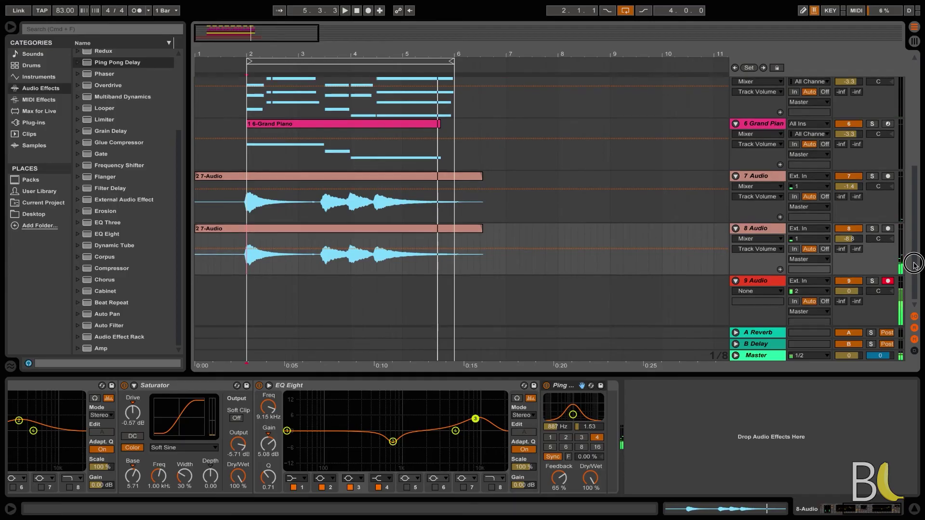
left_click_drag(892, 516, 867, 516)
left_click(767, 188)
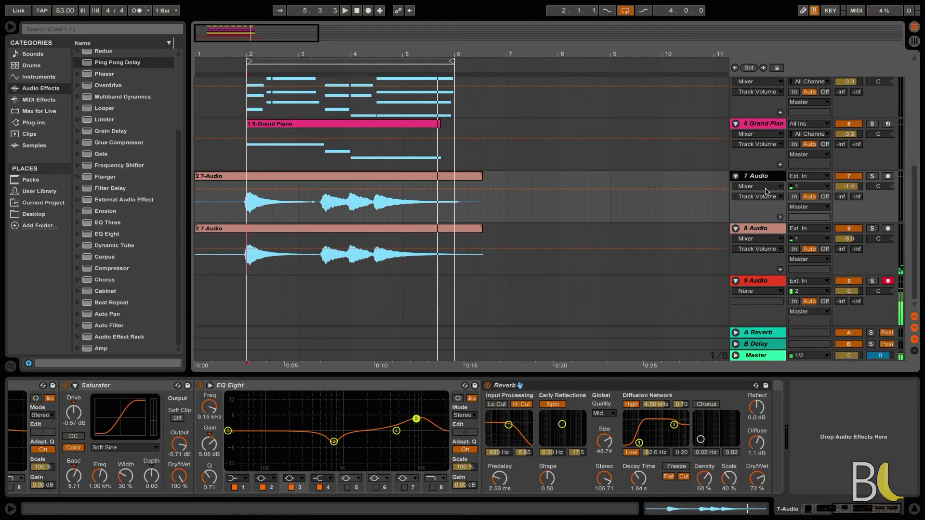
left_click(754, 233)
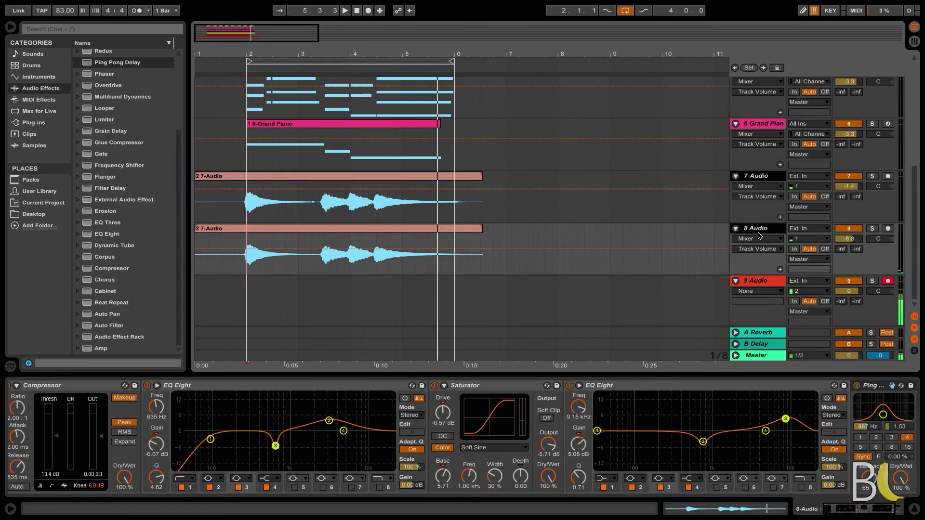
scroll(472, 479, "right", 1)
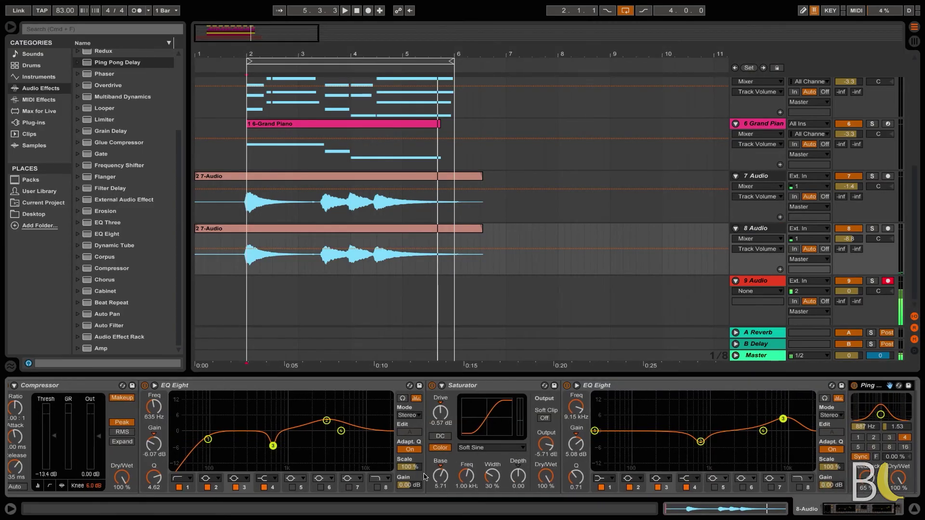